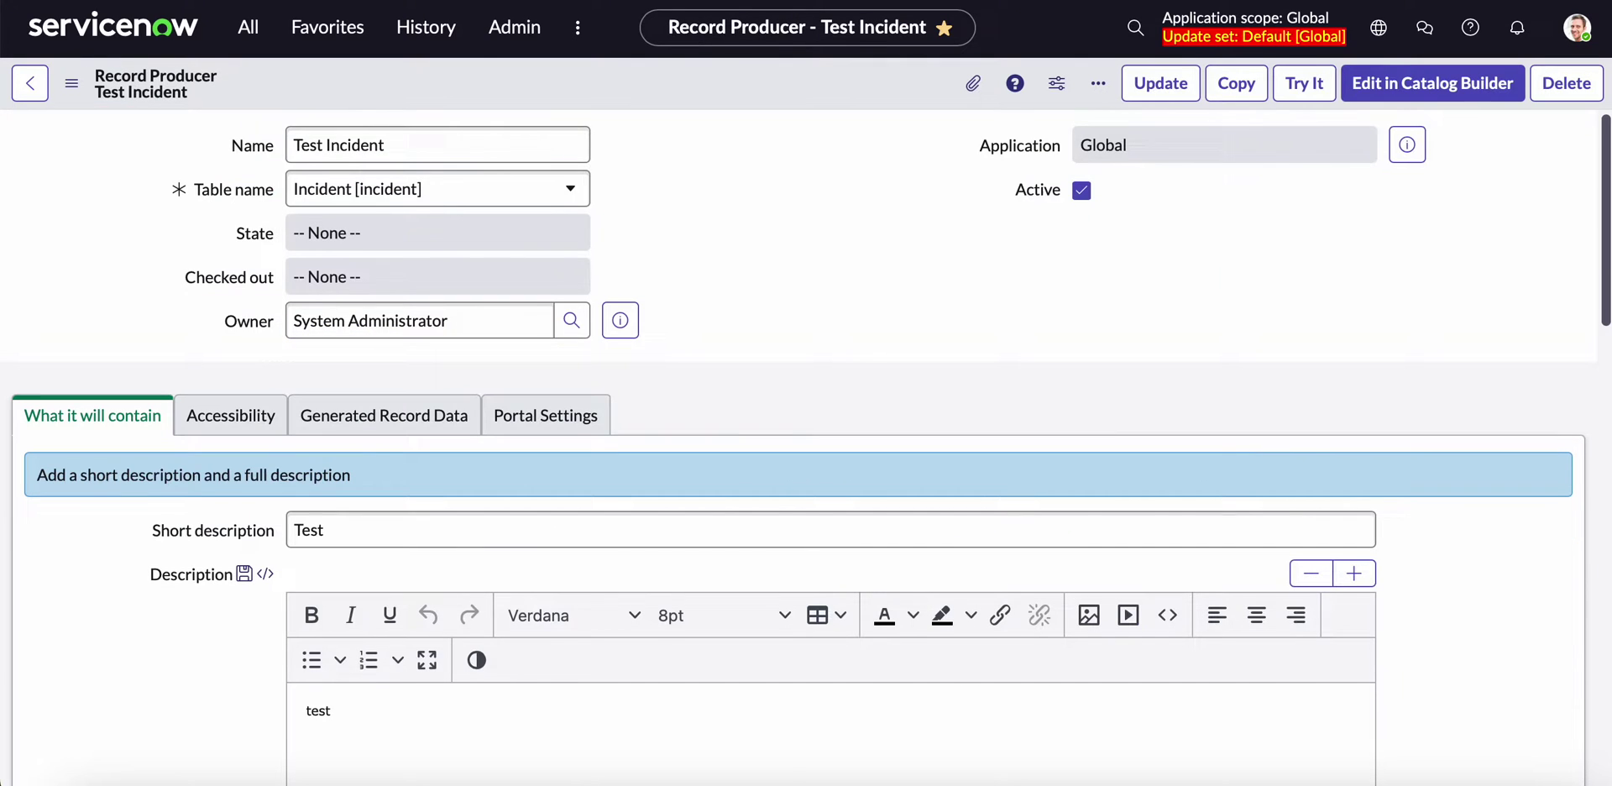
- Look over the Test Incident record producer and open its Category variable
scroll(587, 521, "down", 7)
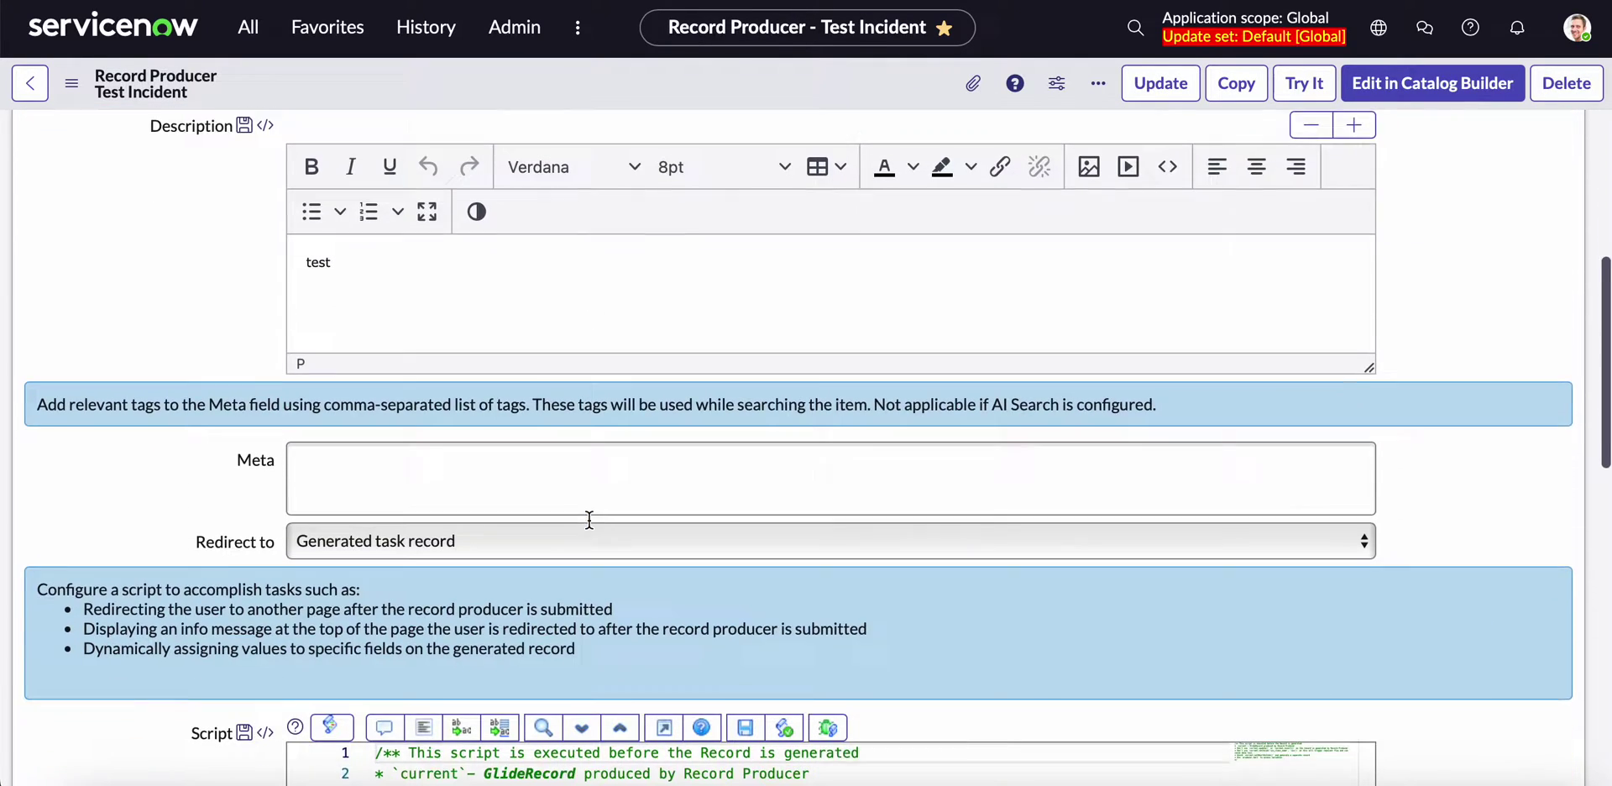
scroll(591, 529, "down", 12)
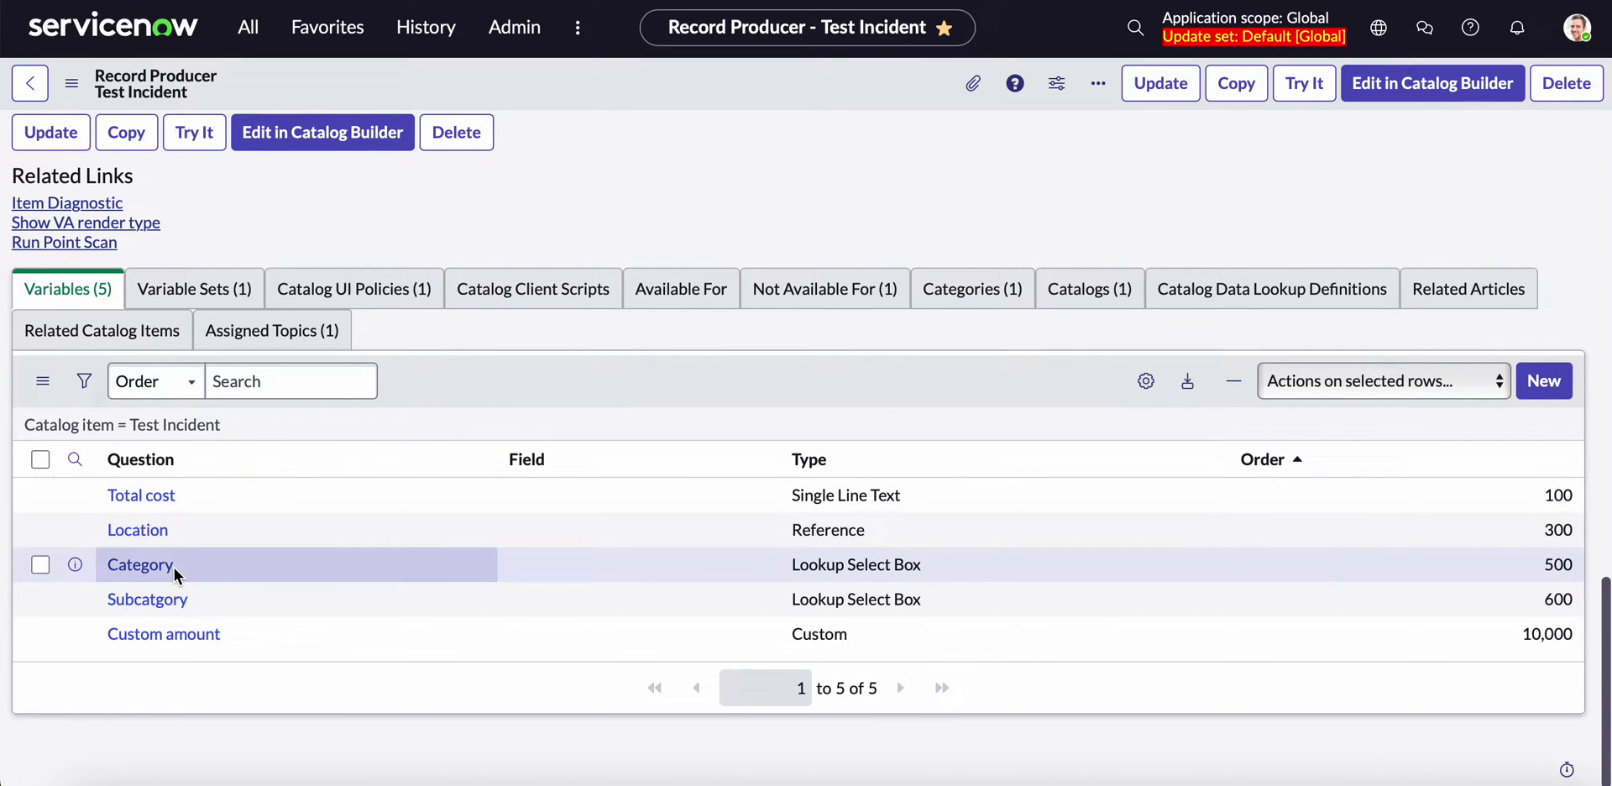
scroll(478, 331, "up", 15)
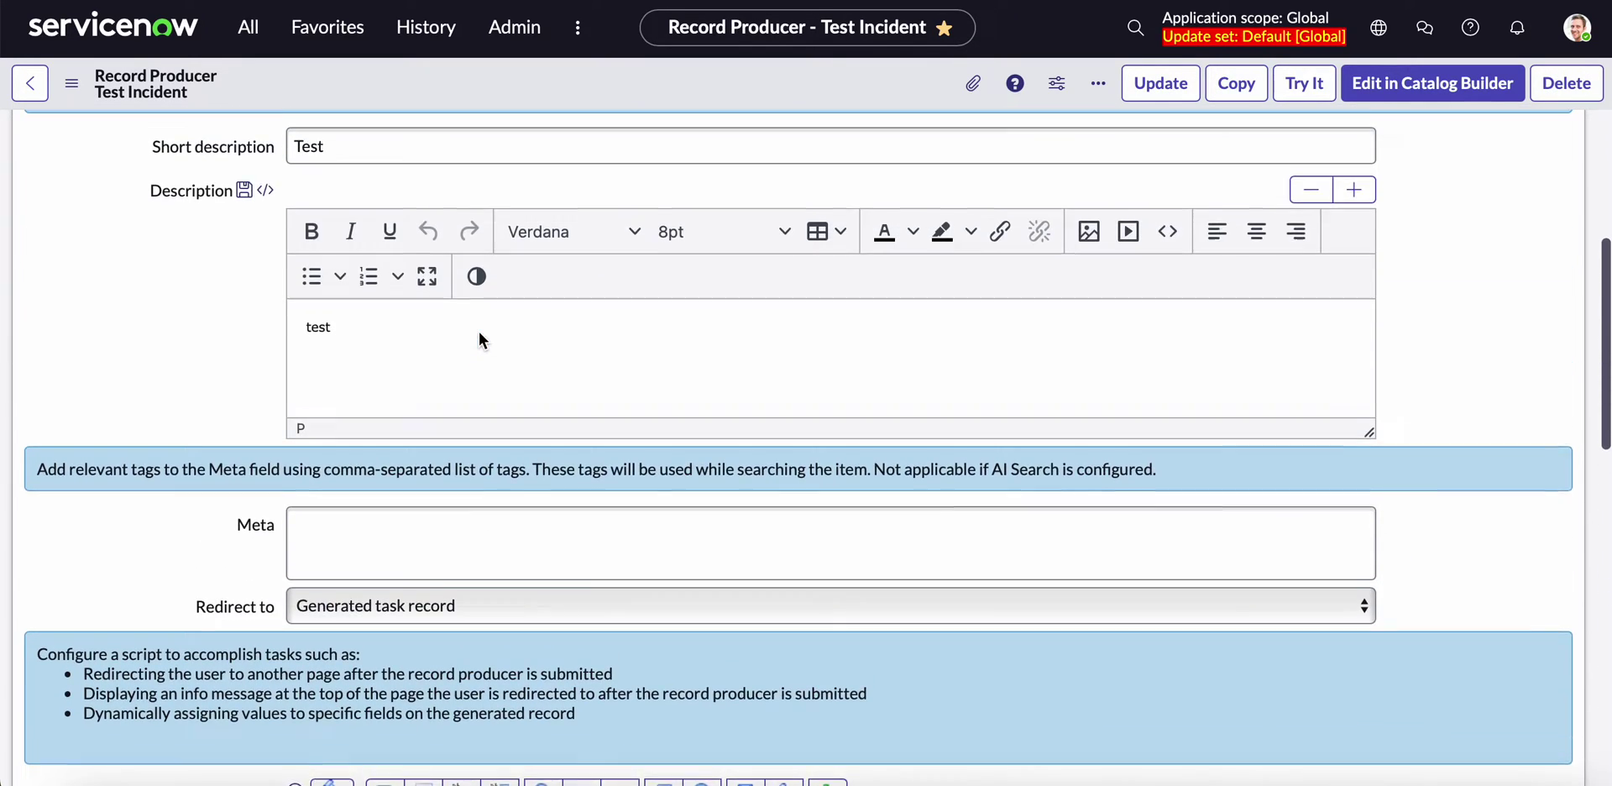
scroll(151, 434, "up", 1)
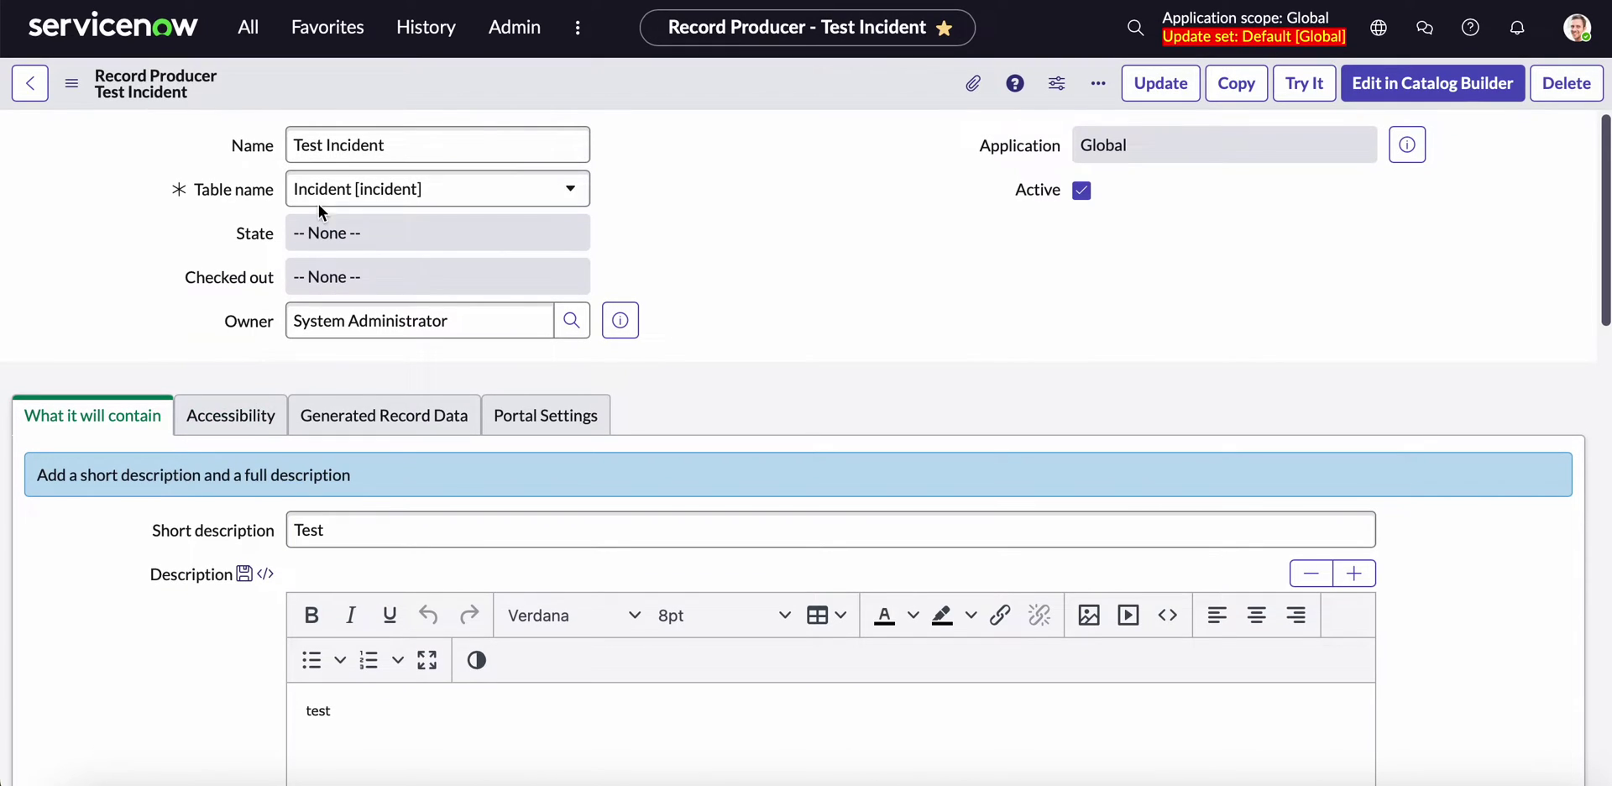
scroll(175, 450, "down", 6)
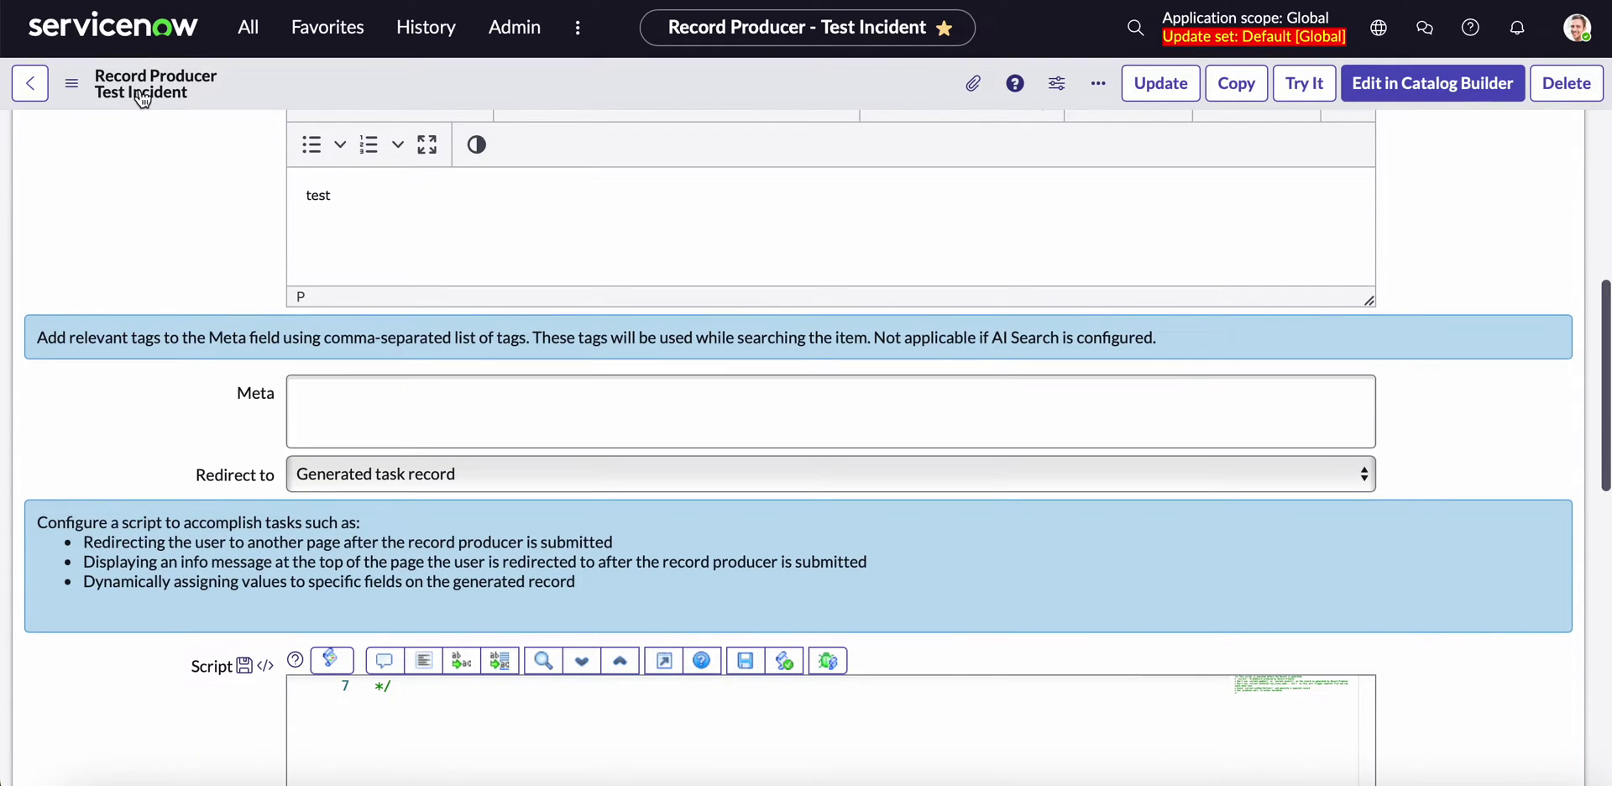
scroll(208, 413, "down", 15)
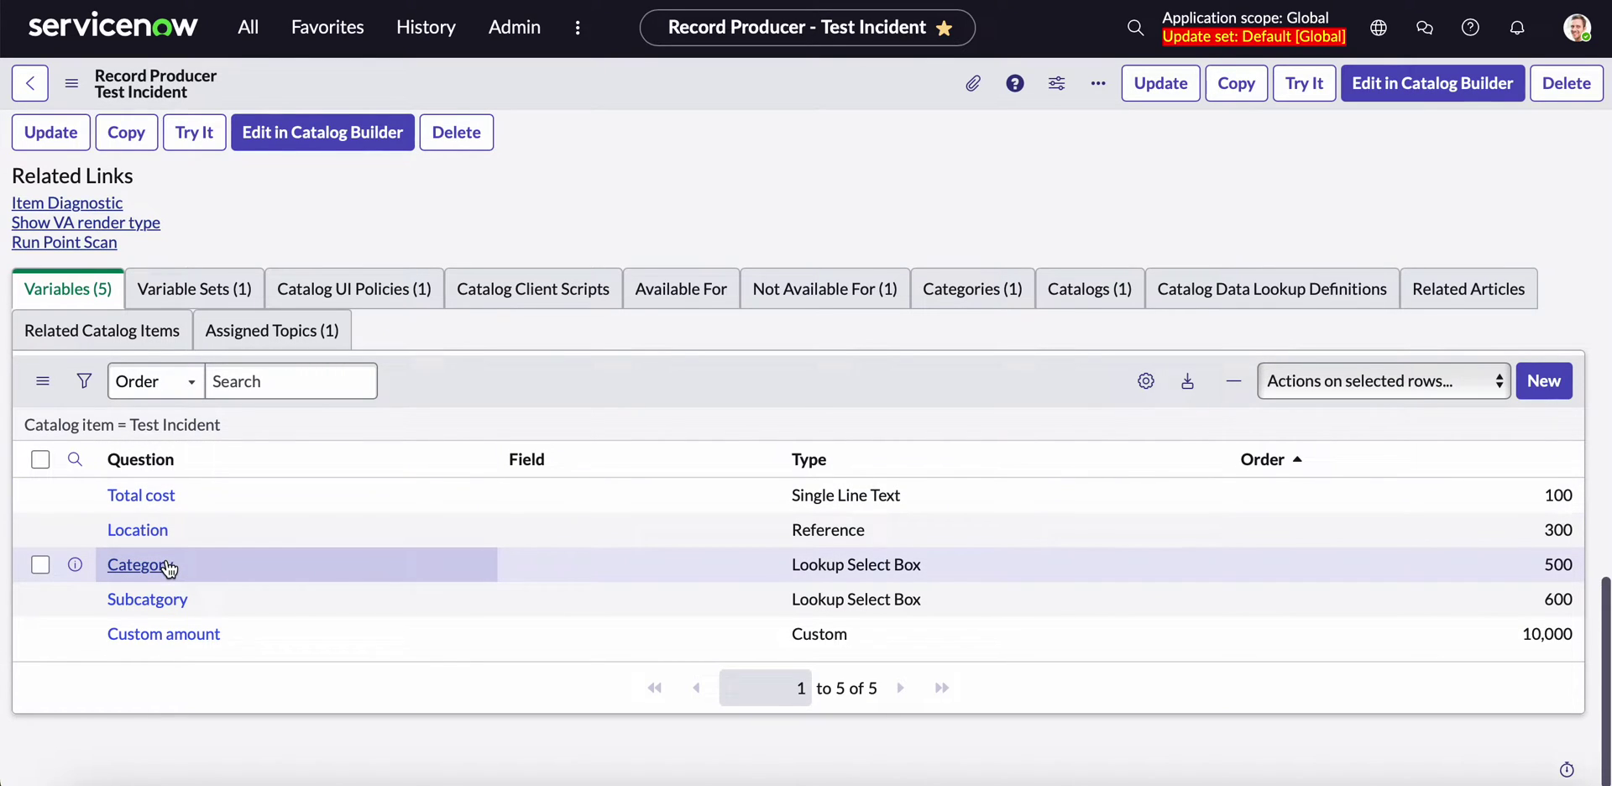
left_click(166, 568)
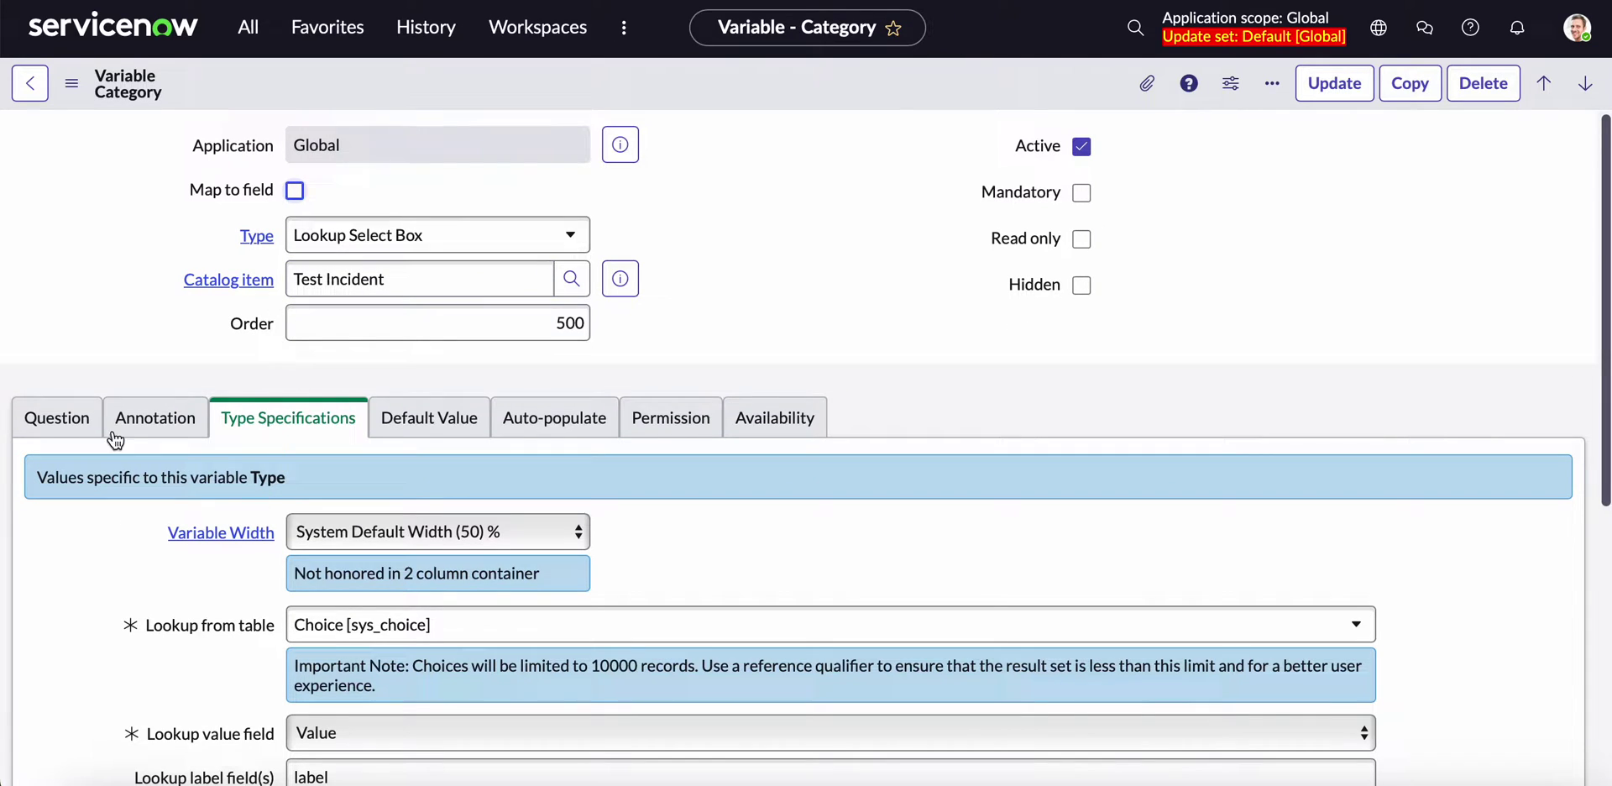
- Examine the Category variable's question and type specifications, including its lookup table, value and label fields, and reference qualifier
left_click(53, 420)
left_click(255, 427)
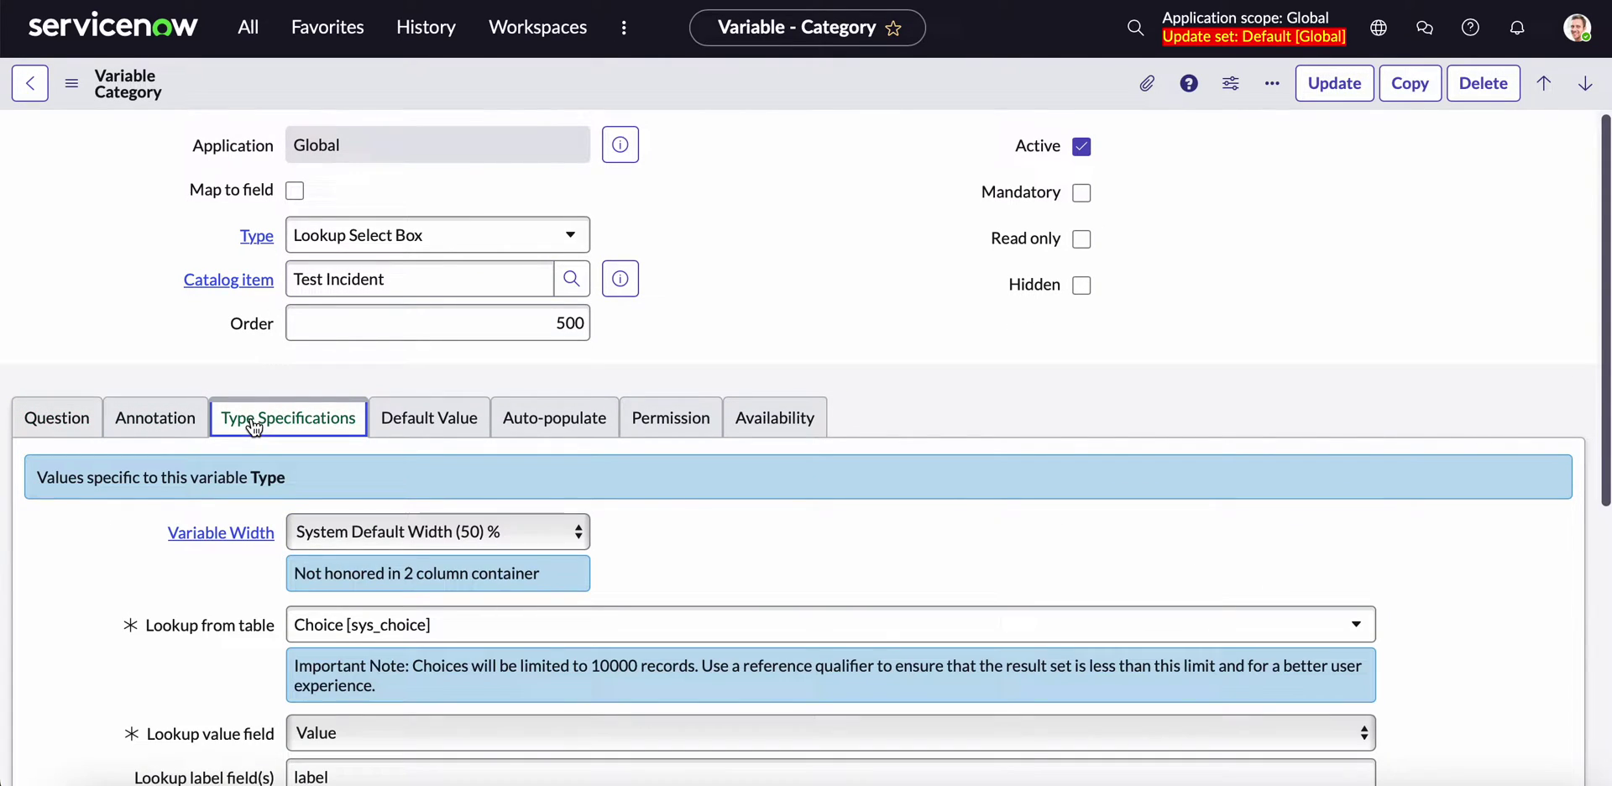
scroll(261, 434, "down", 5)
scroll(260, 432, "up", 5)
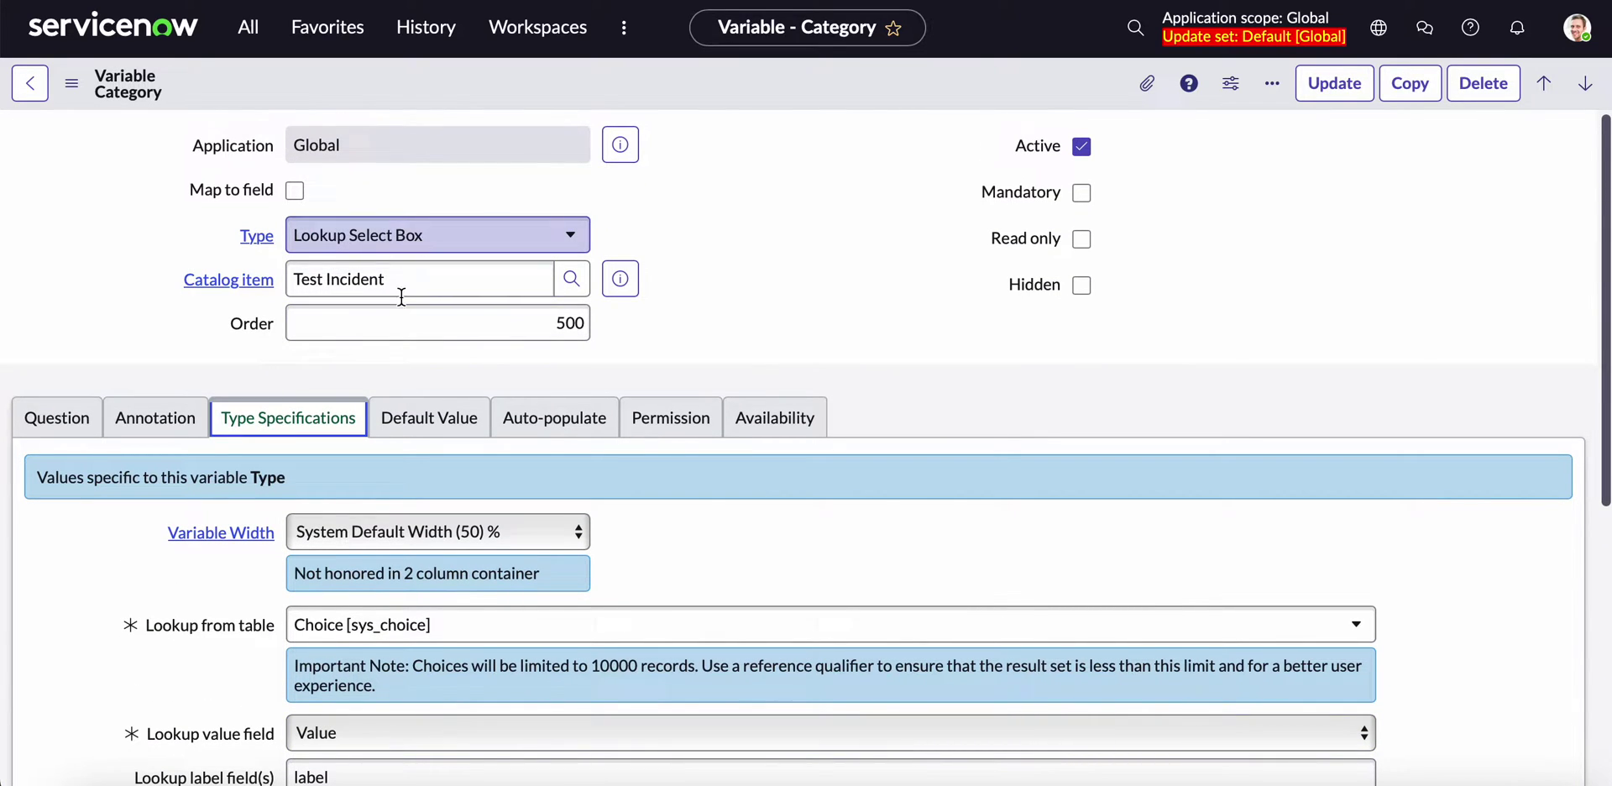
scroll(381, 451, "down", 4)
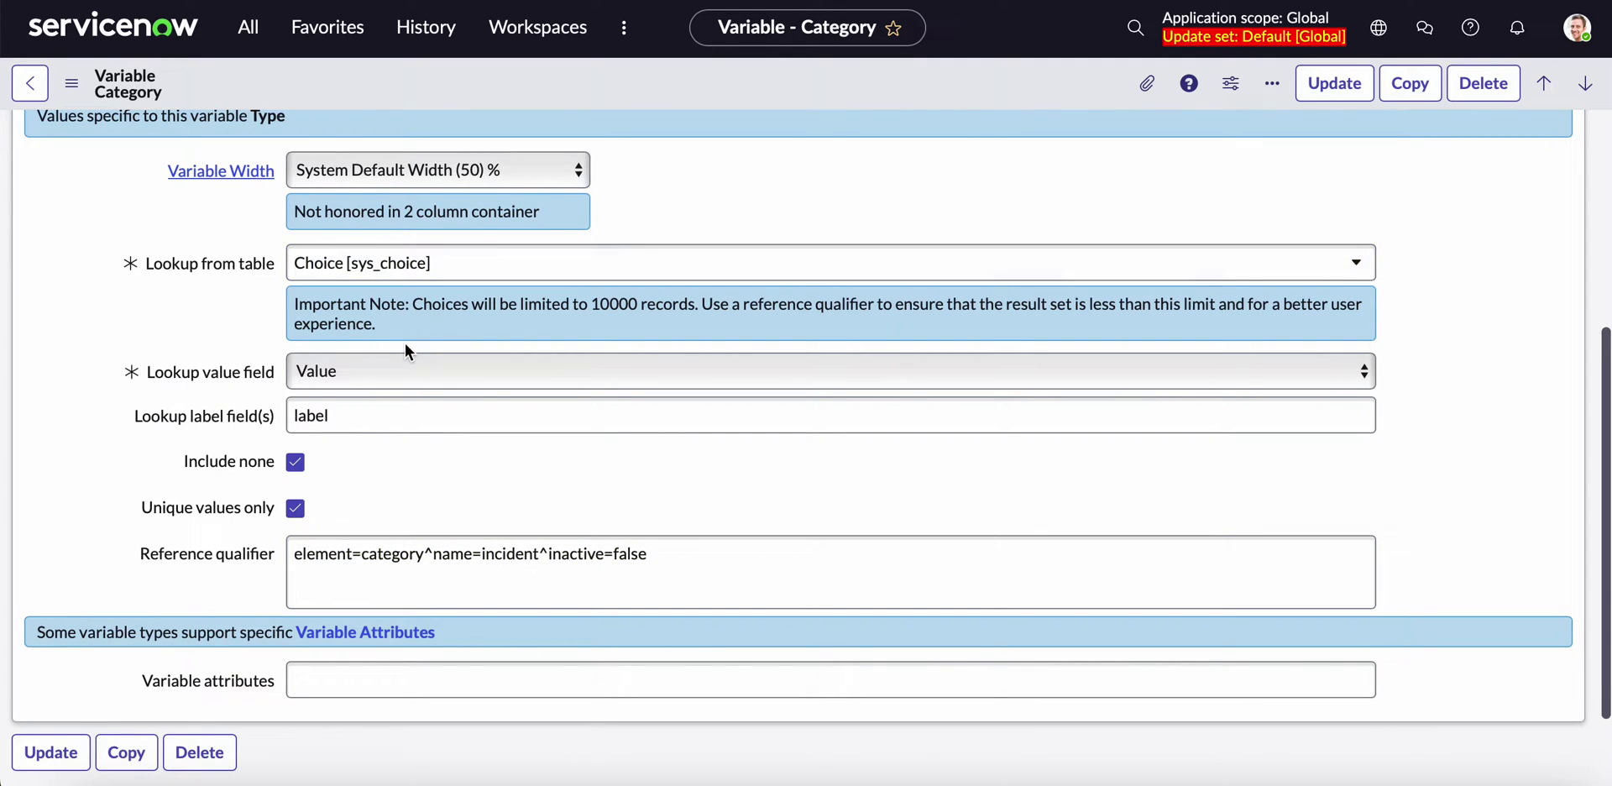
scroll(394, 268, "up", 2)
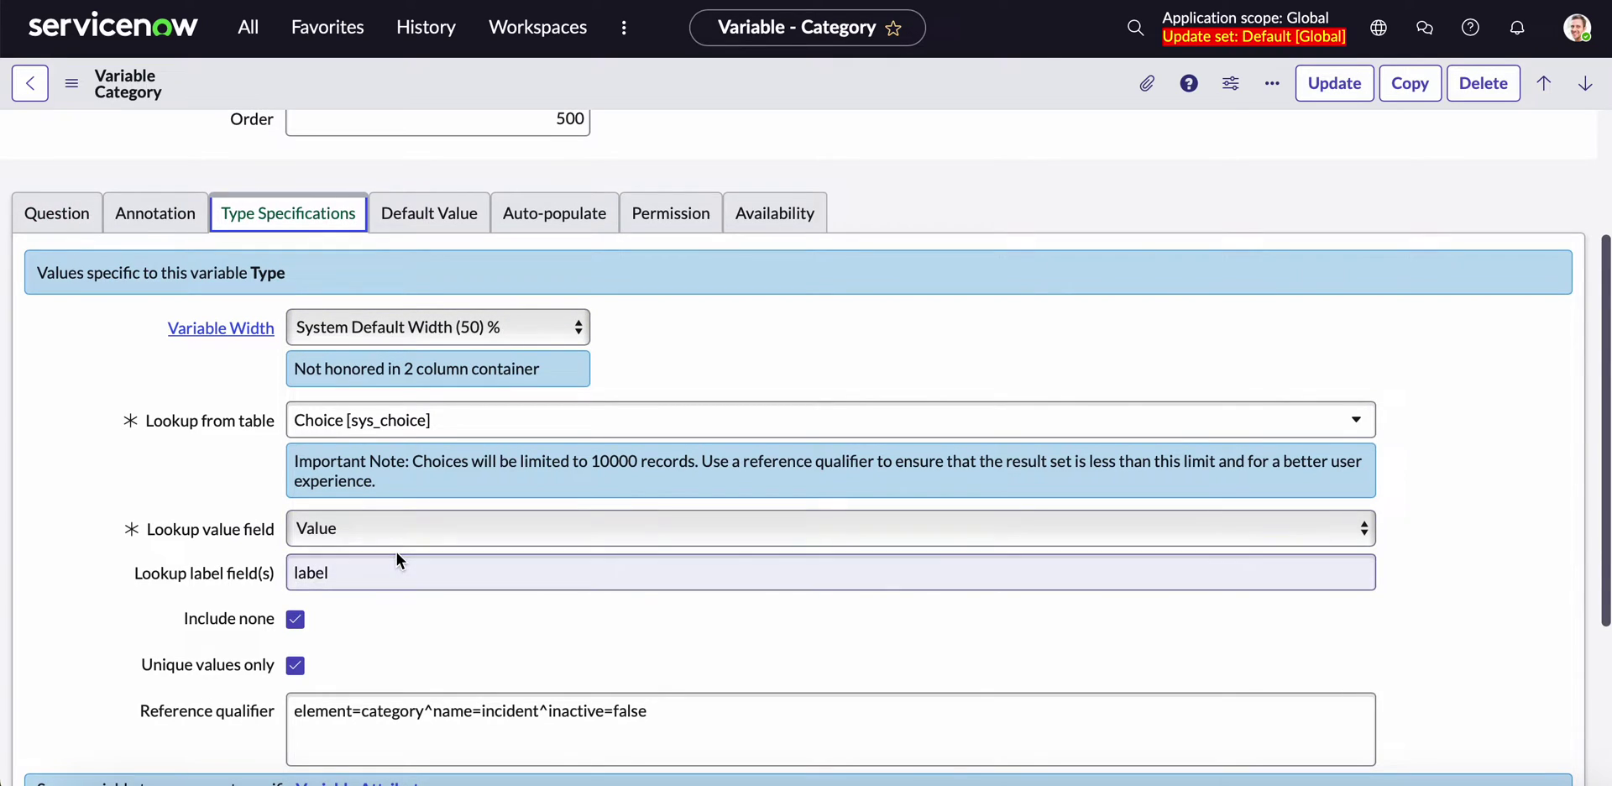
scroll(399, 554, "down", 2)
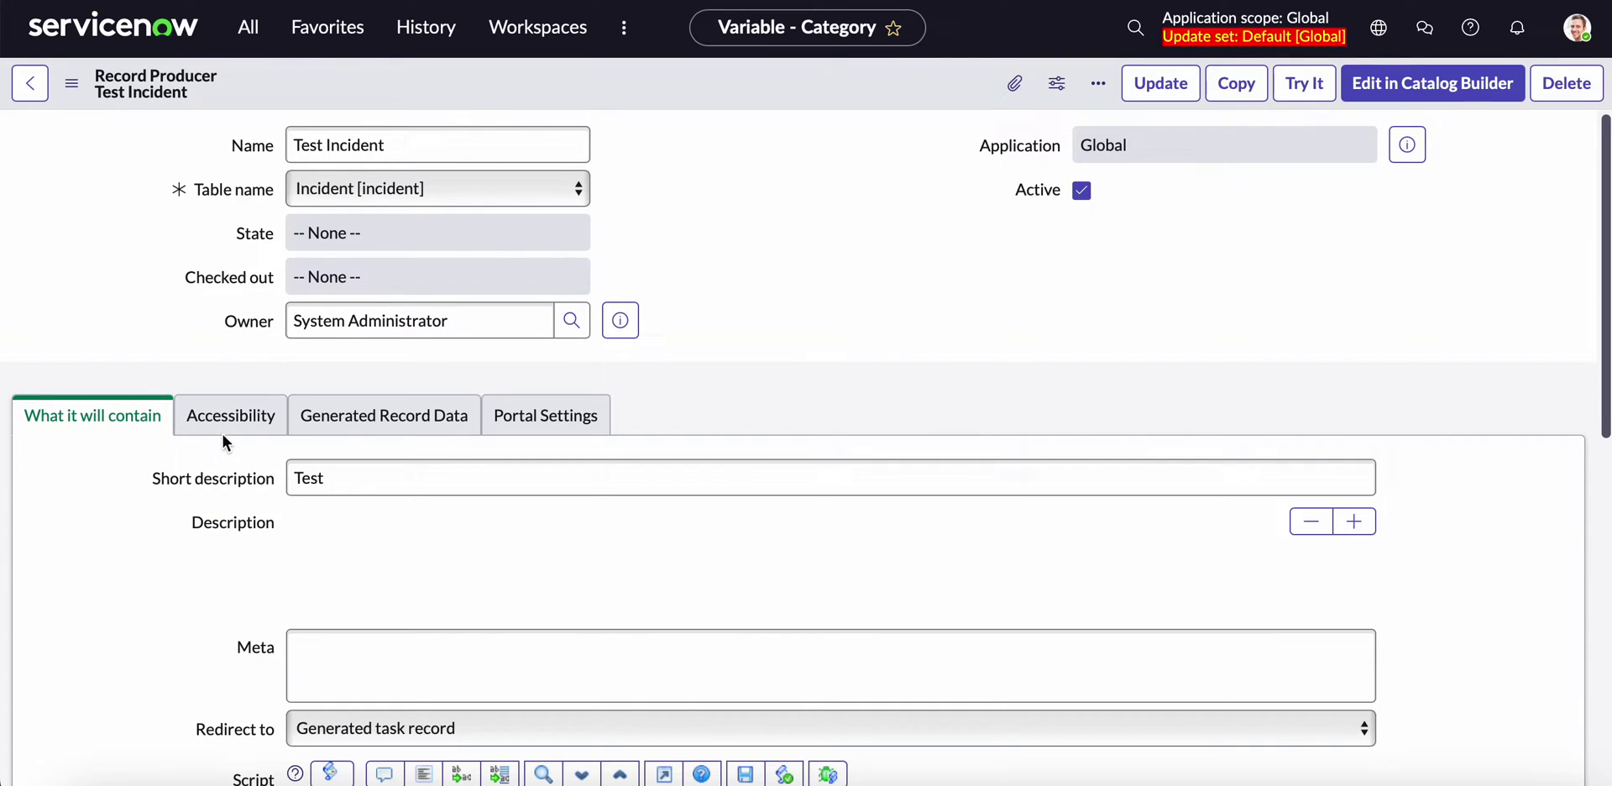
- Return to the Test Incident record producer and open its Subcatgory variable
scroll(222, 454, "down", 10)
scroll(220, 454, "down", 7)
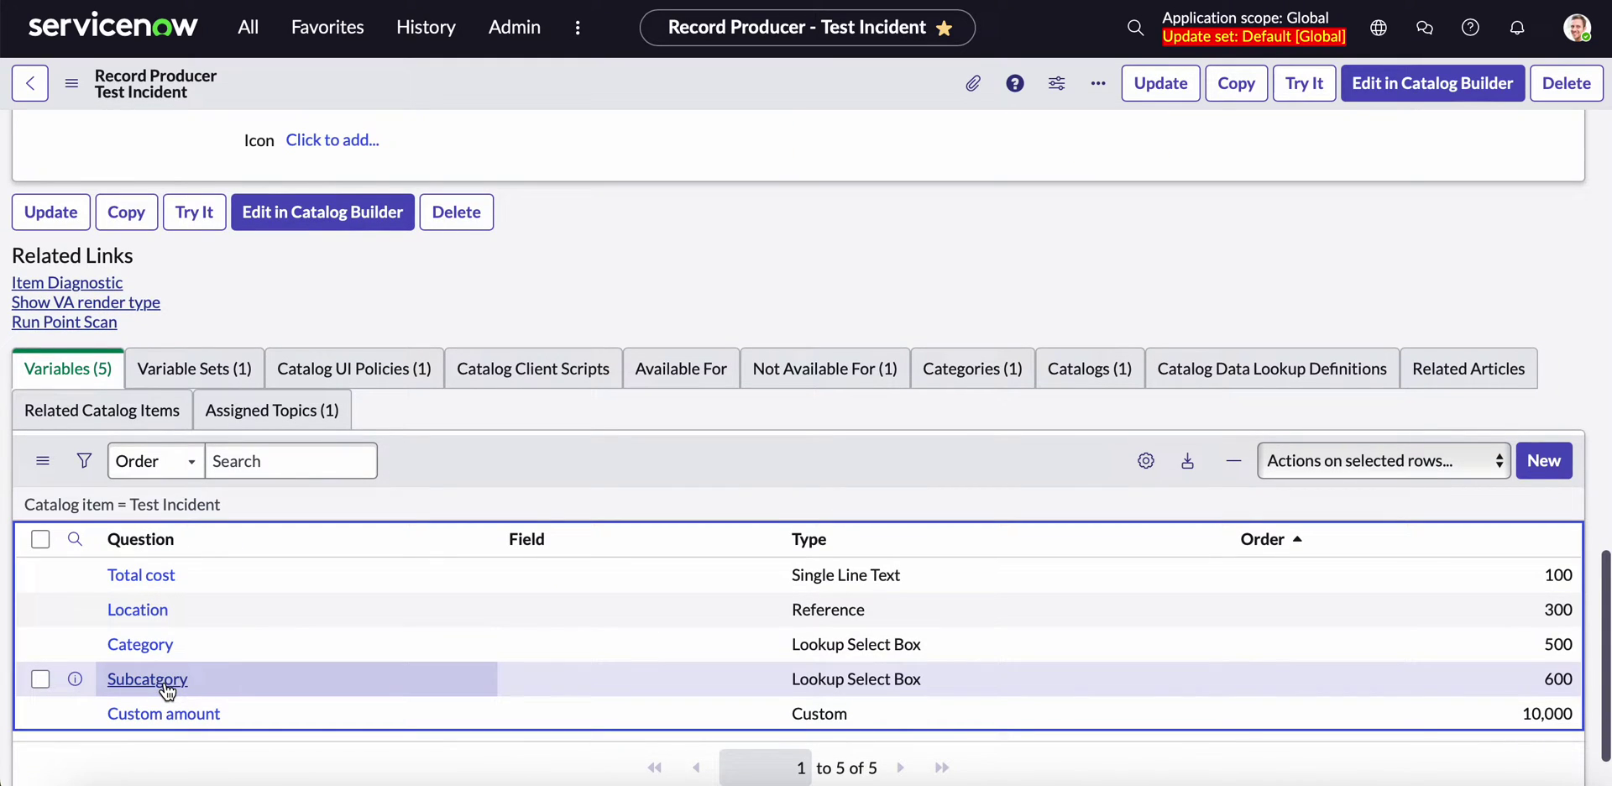
left_click(952, 676)
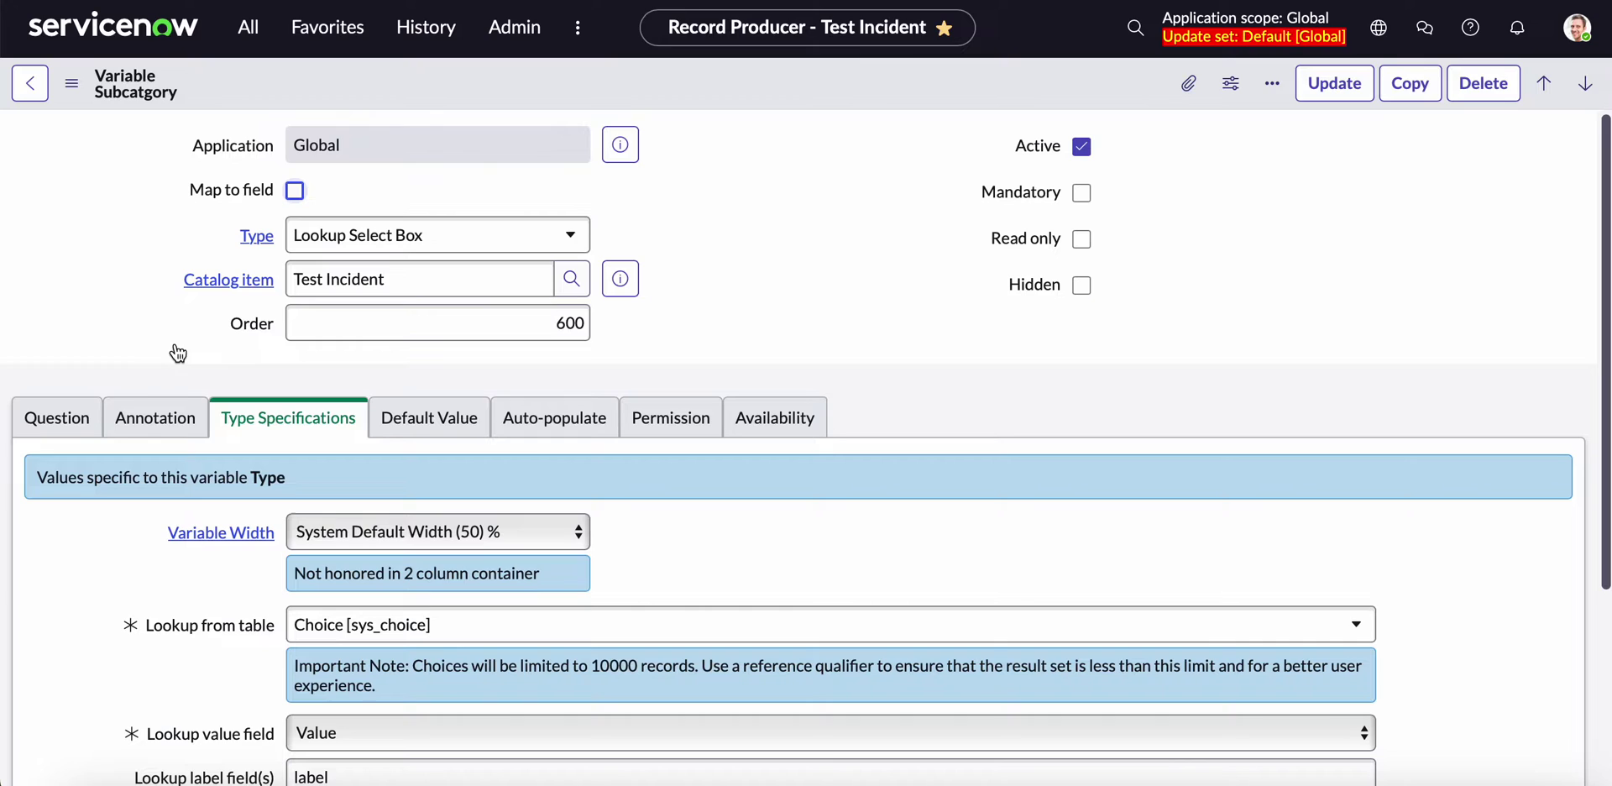
- Review the Subcatgory variable's question details and its type specifications down to the reference qualifier
left_click(75, 417)
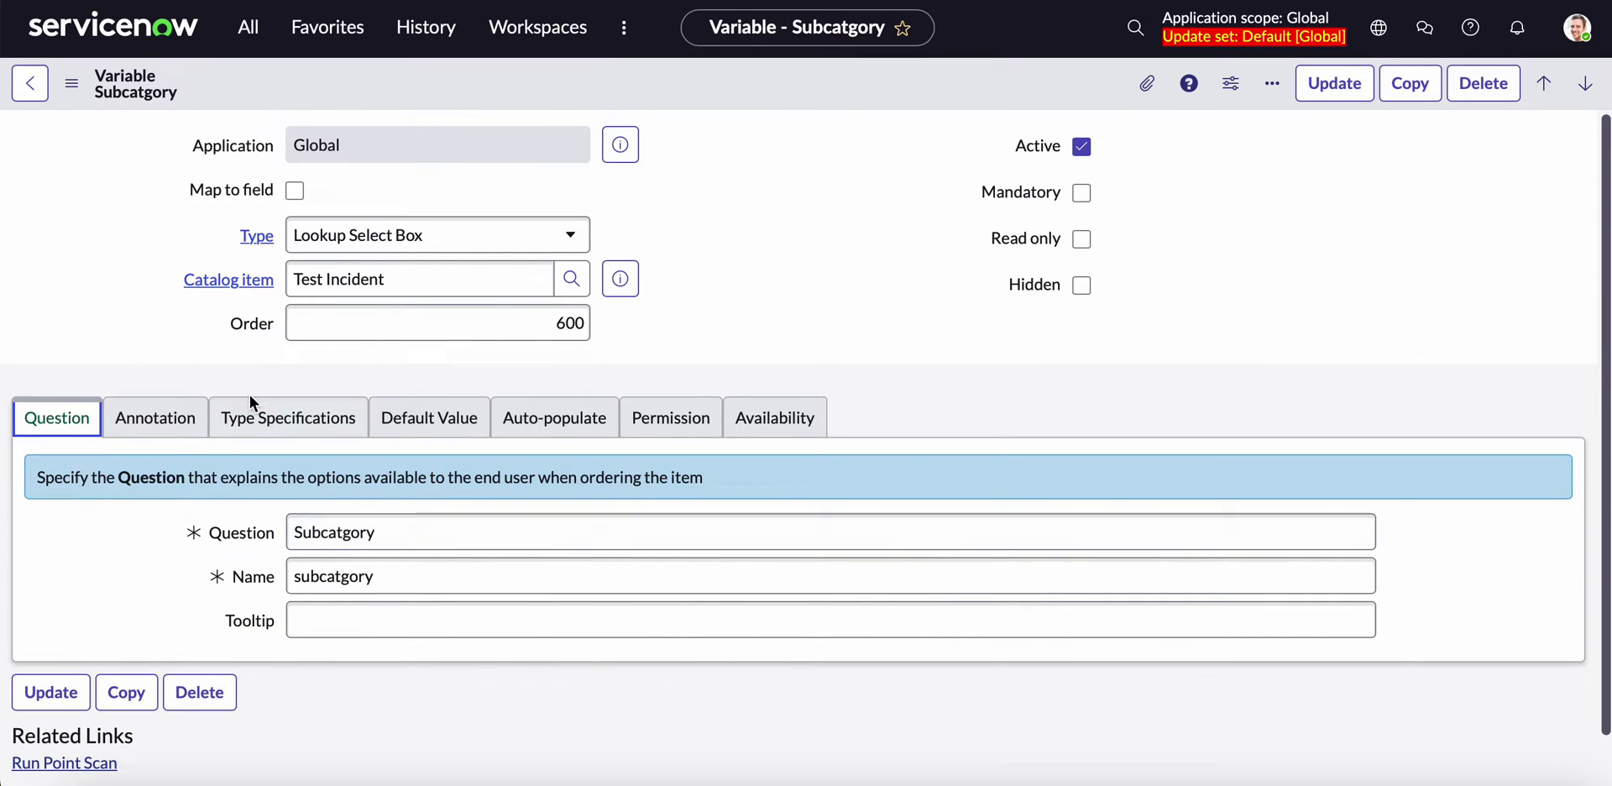
left_click(277, 418)
scroll(360, 529, "down", 2)
scroll(359, 529, "down", 1)
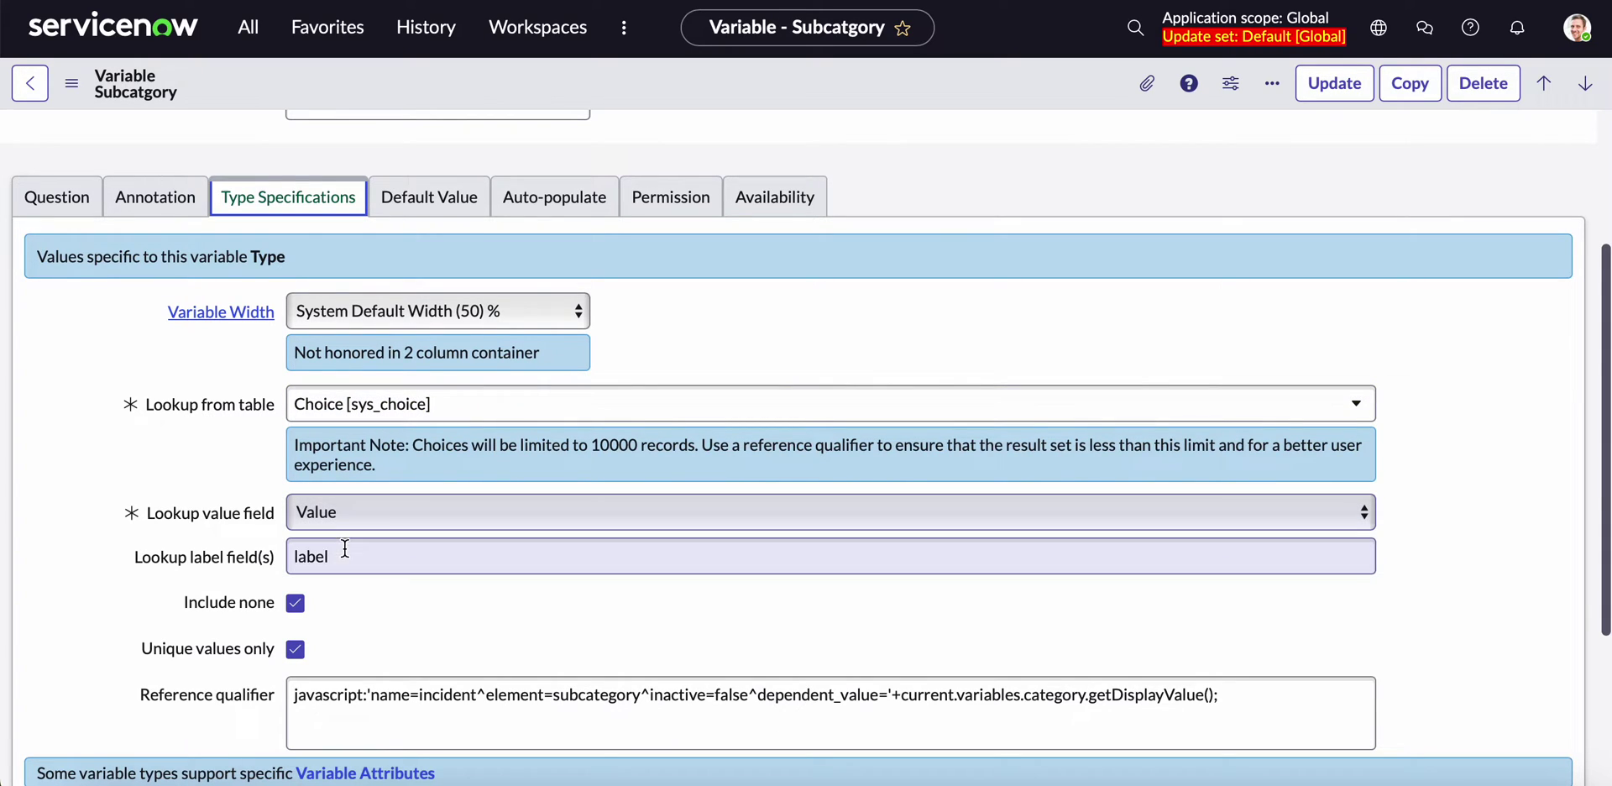
scroll(344, 564, "down", 3)
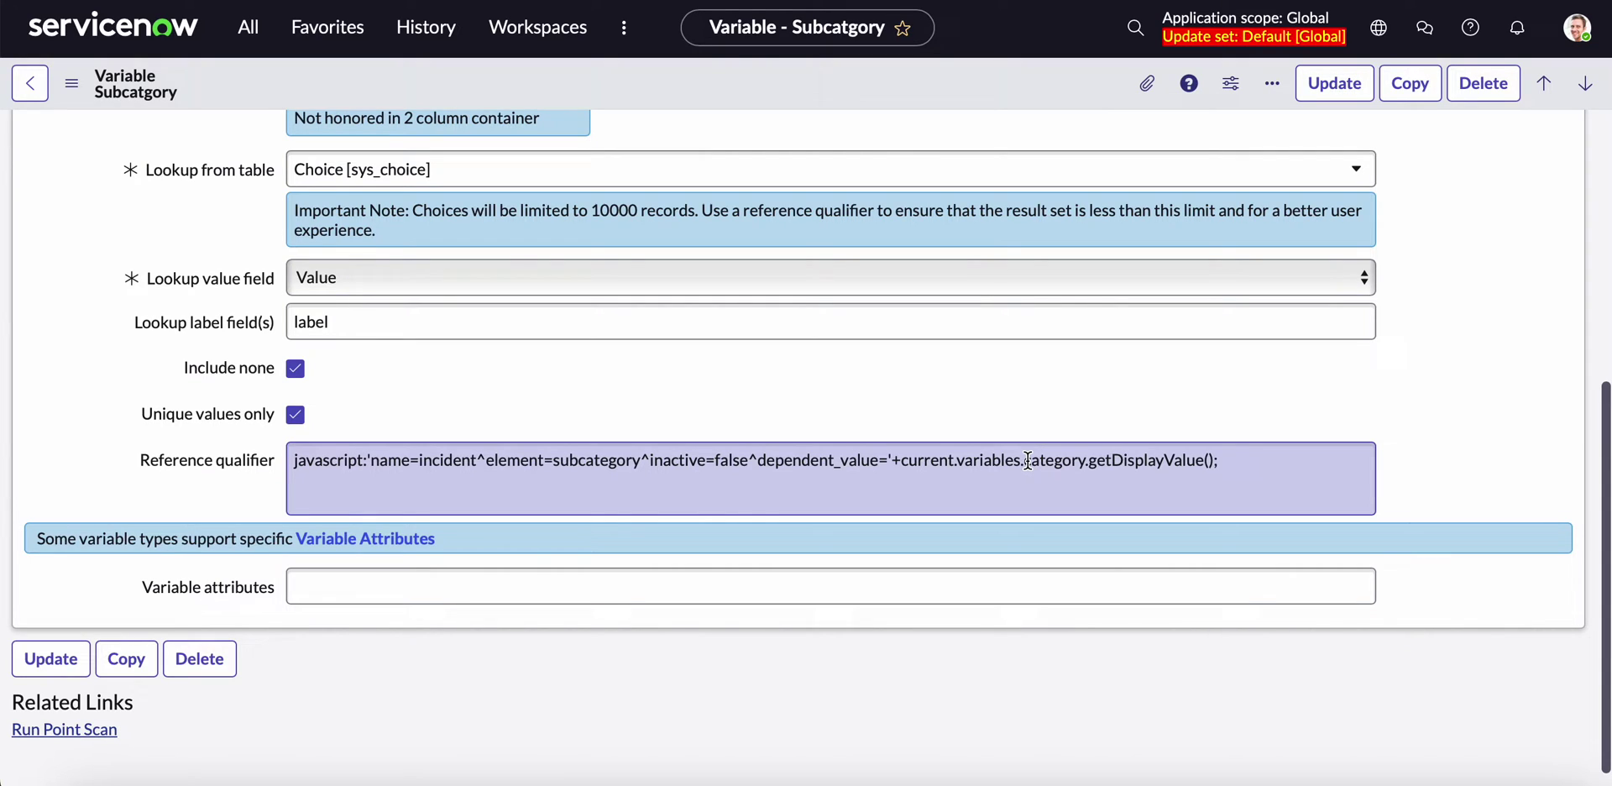
- Highlight the category reference in the Subcatgory reference qualifier, check the variable's own name, and return to the qualifier
left_click_drag(1026, 460, 1081, 457)
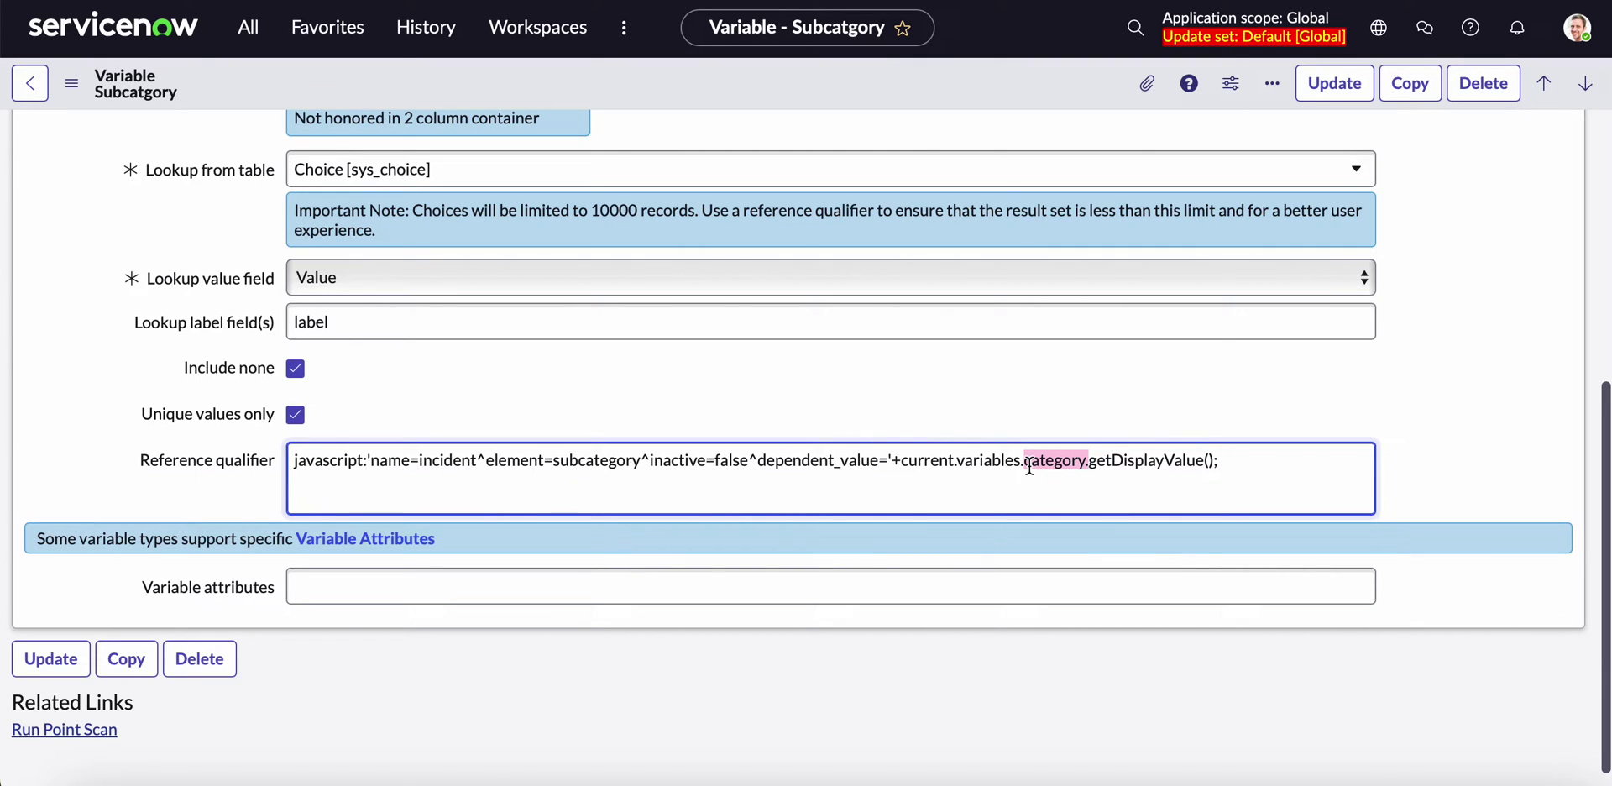
scroll(660, 406, "up", 5)
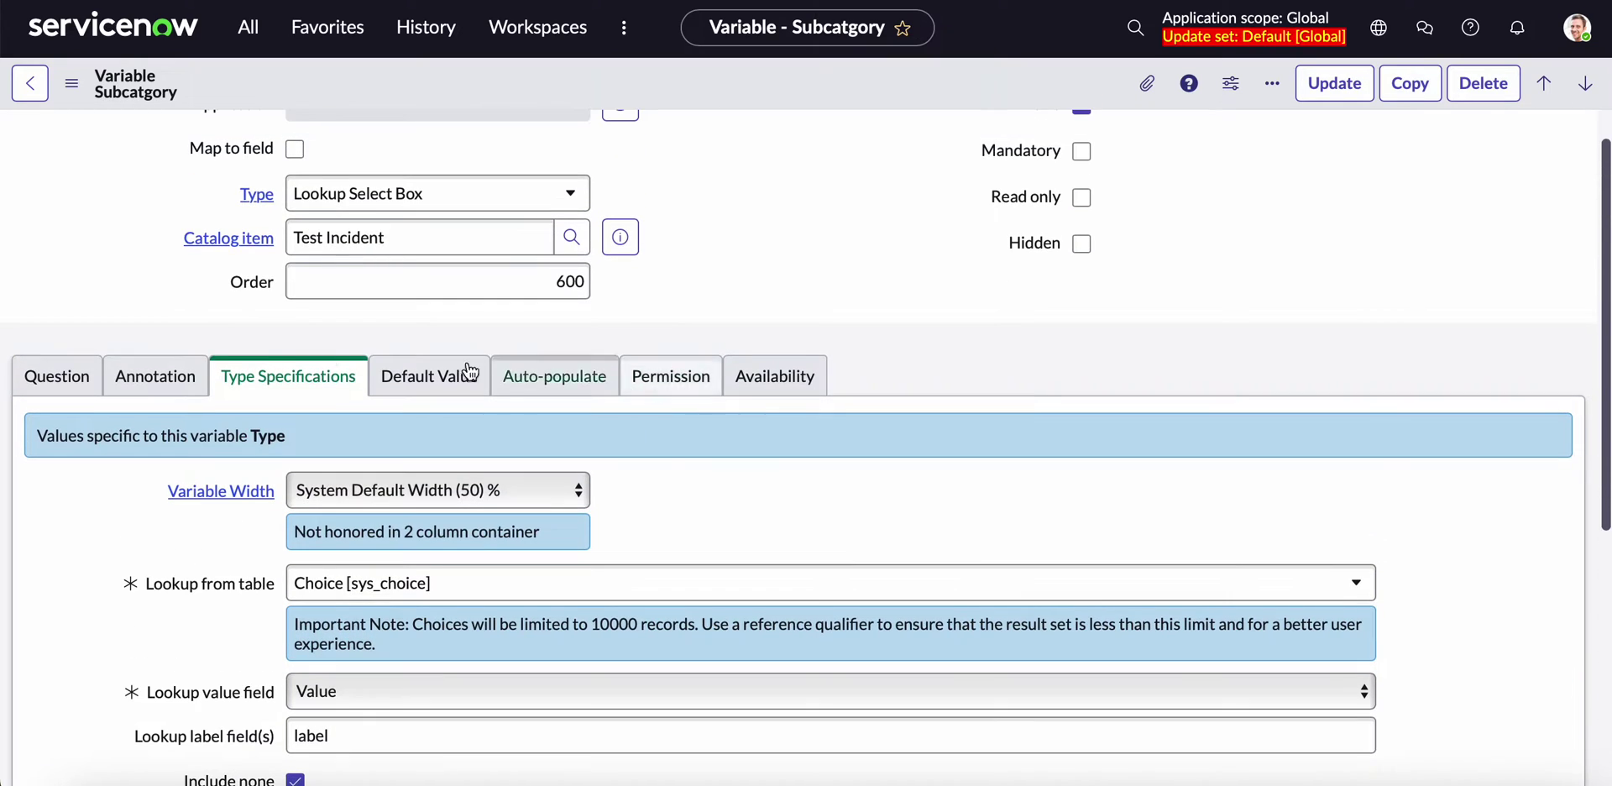
left_click(94, 380)
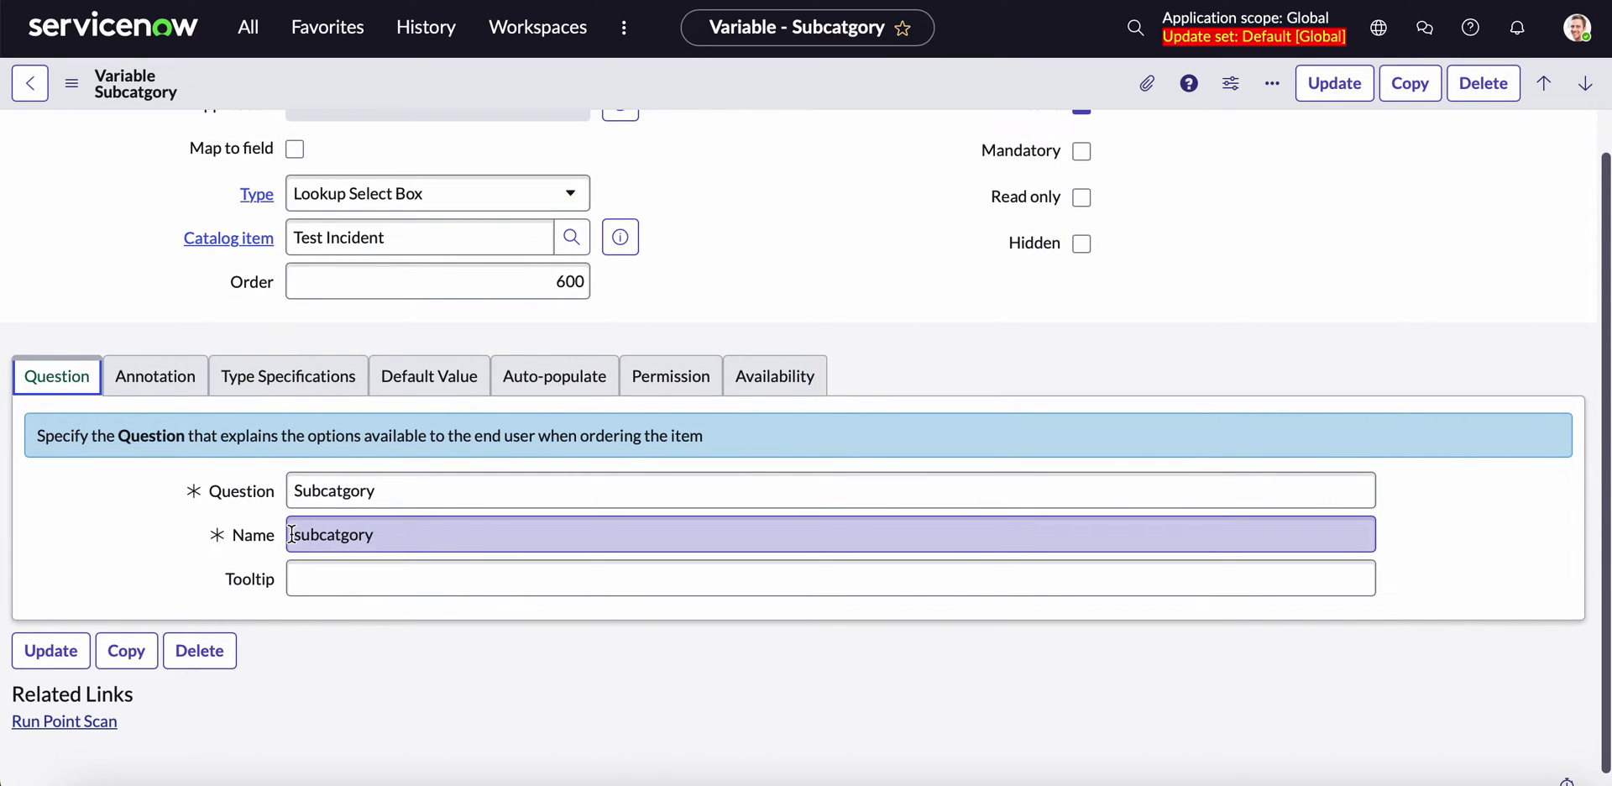
left_click_drag(291, 534, 373, 535)
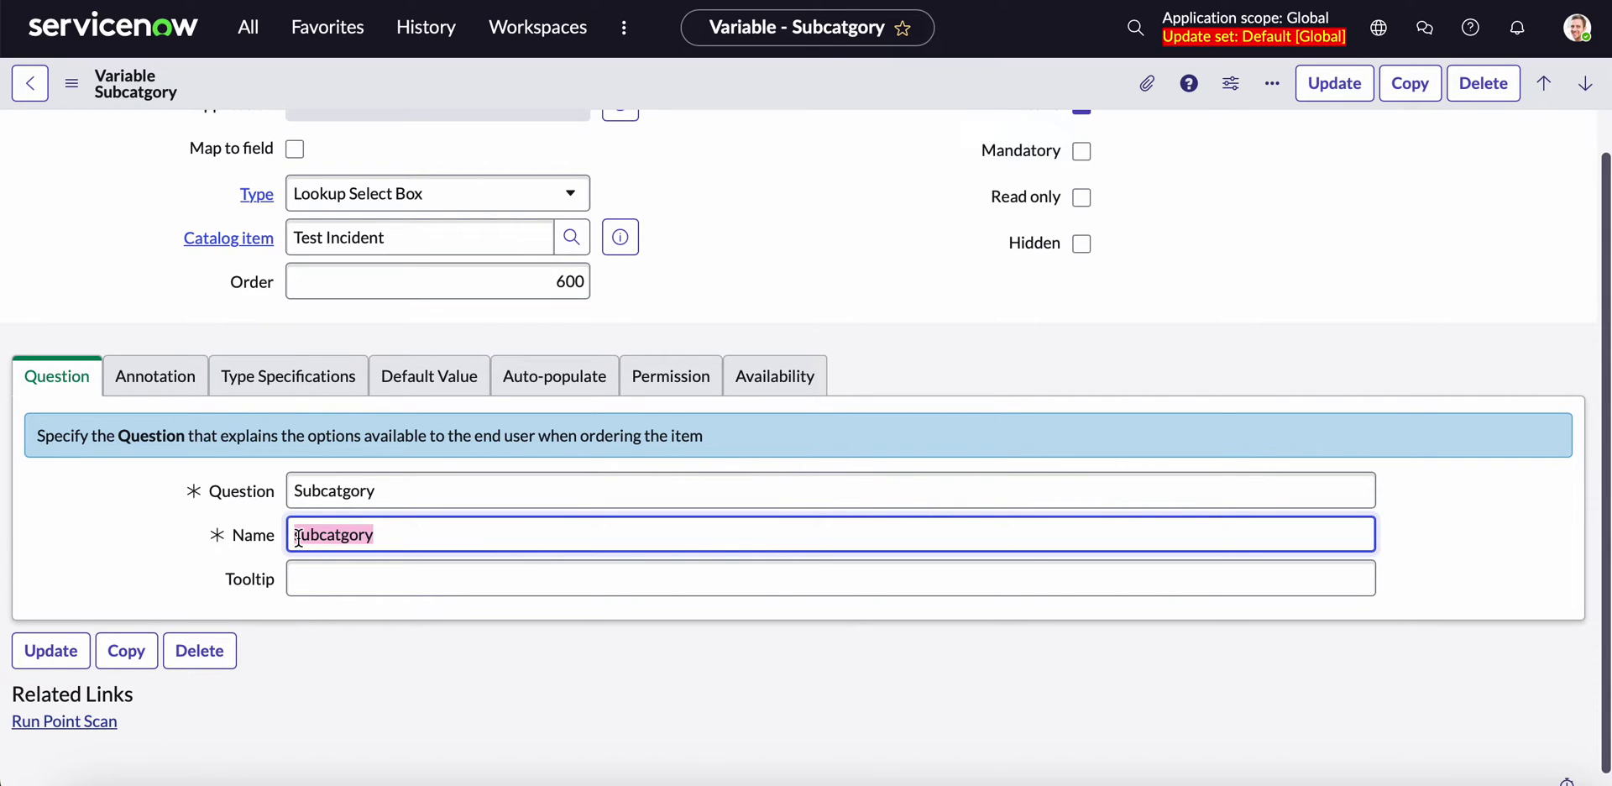
left_click(290, 380)
scroll(353, 454, "down", 5)
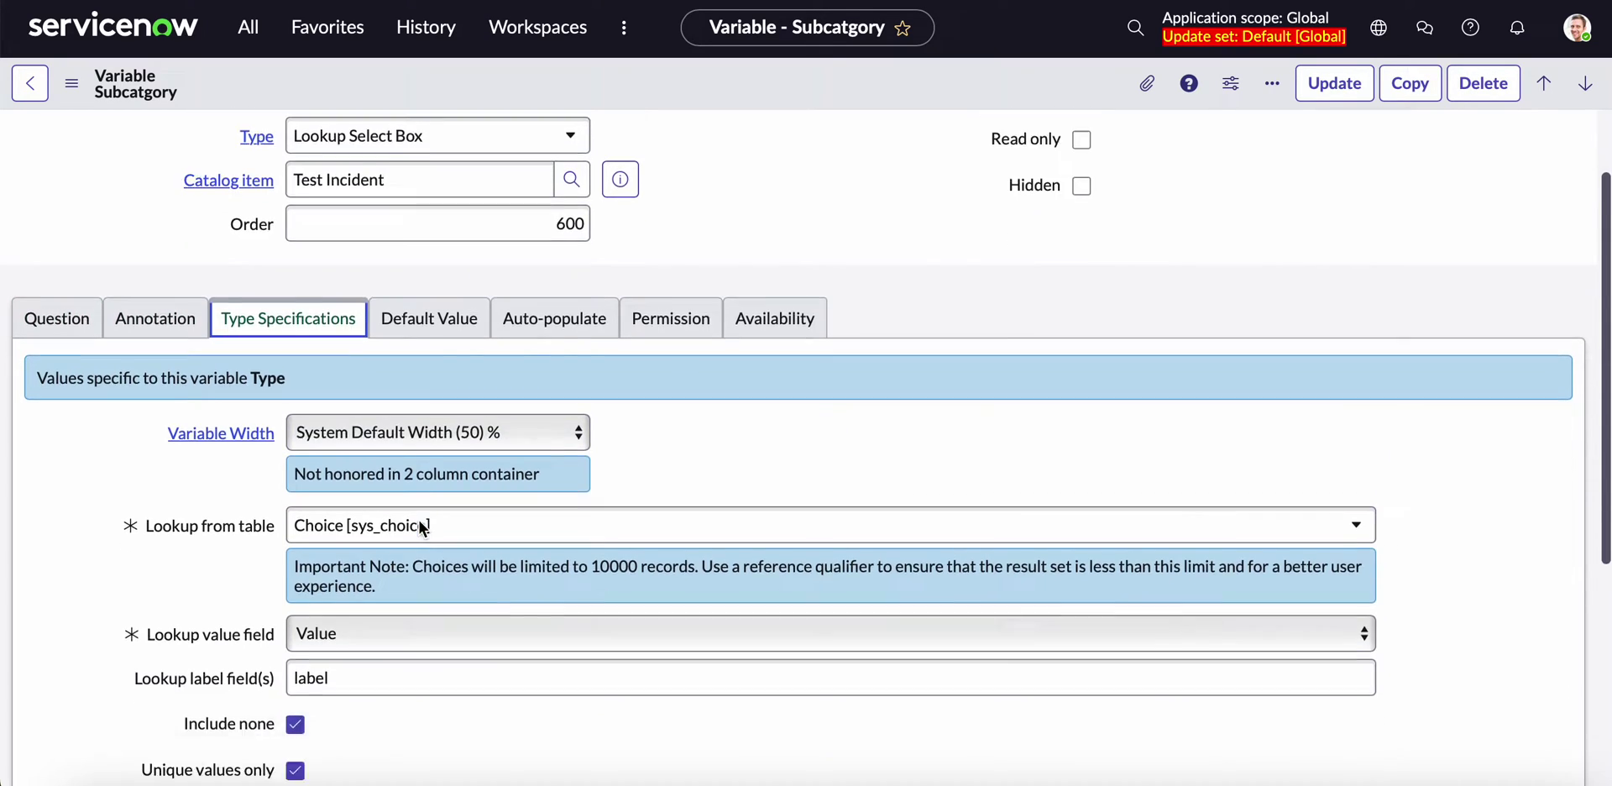
left_click(1028, 438)
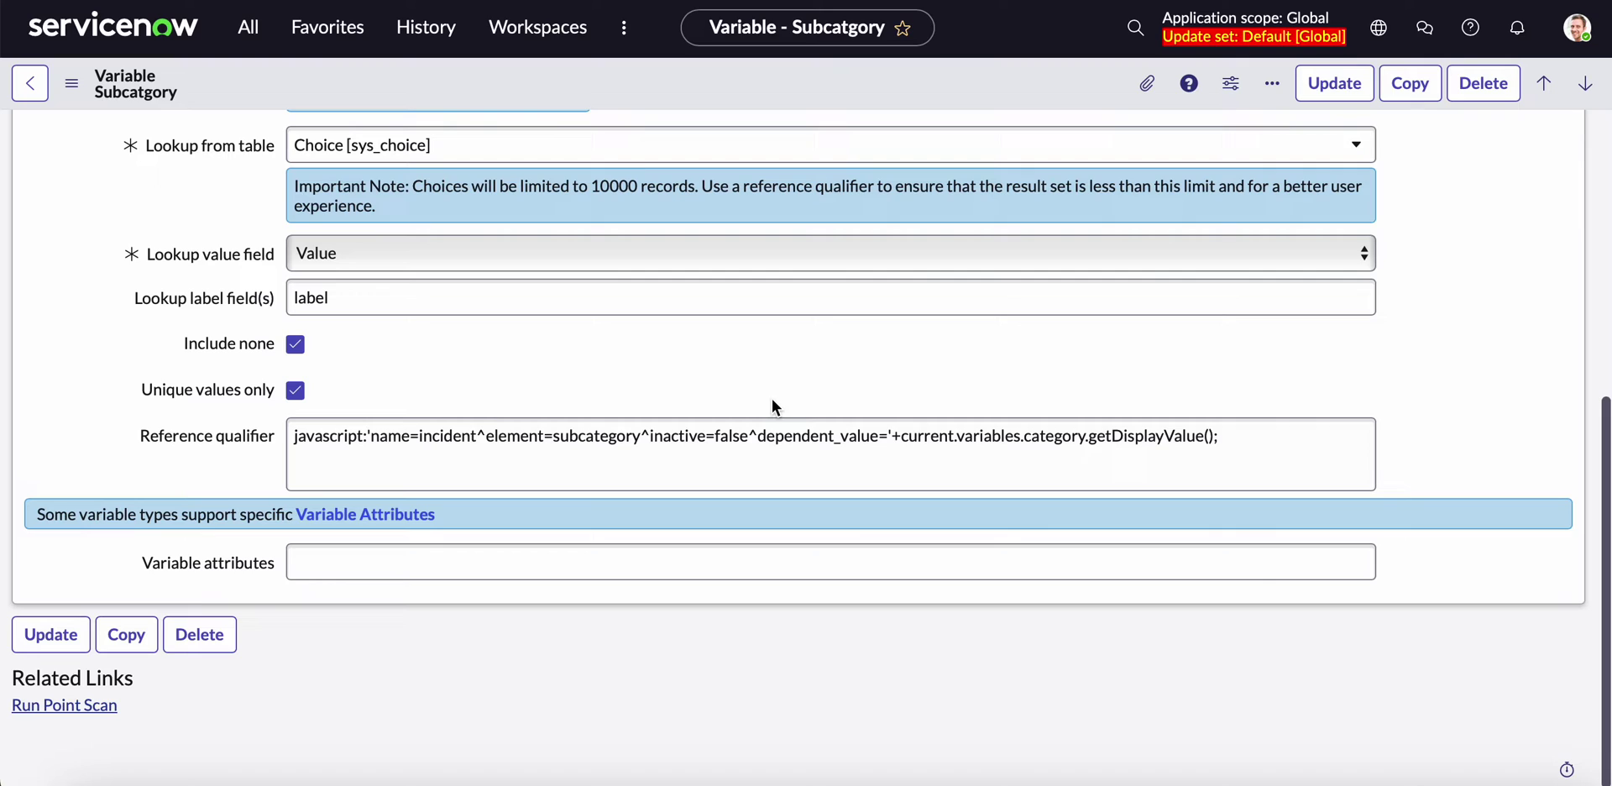
scroll(618, 335, "up", 1)
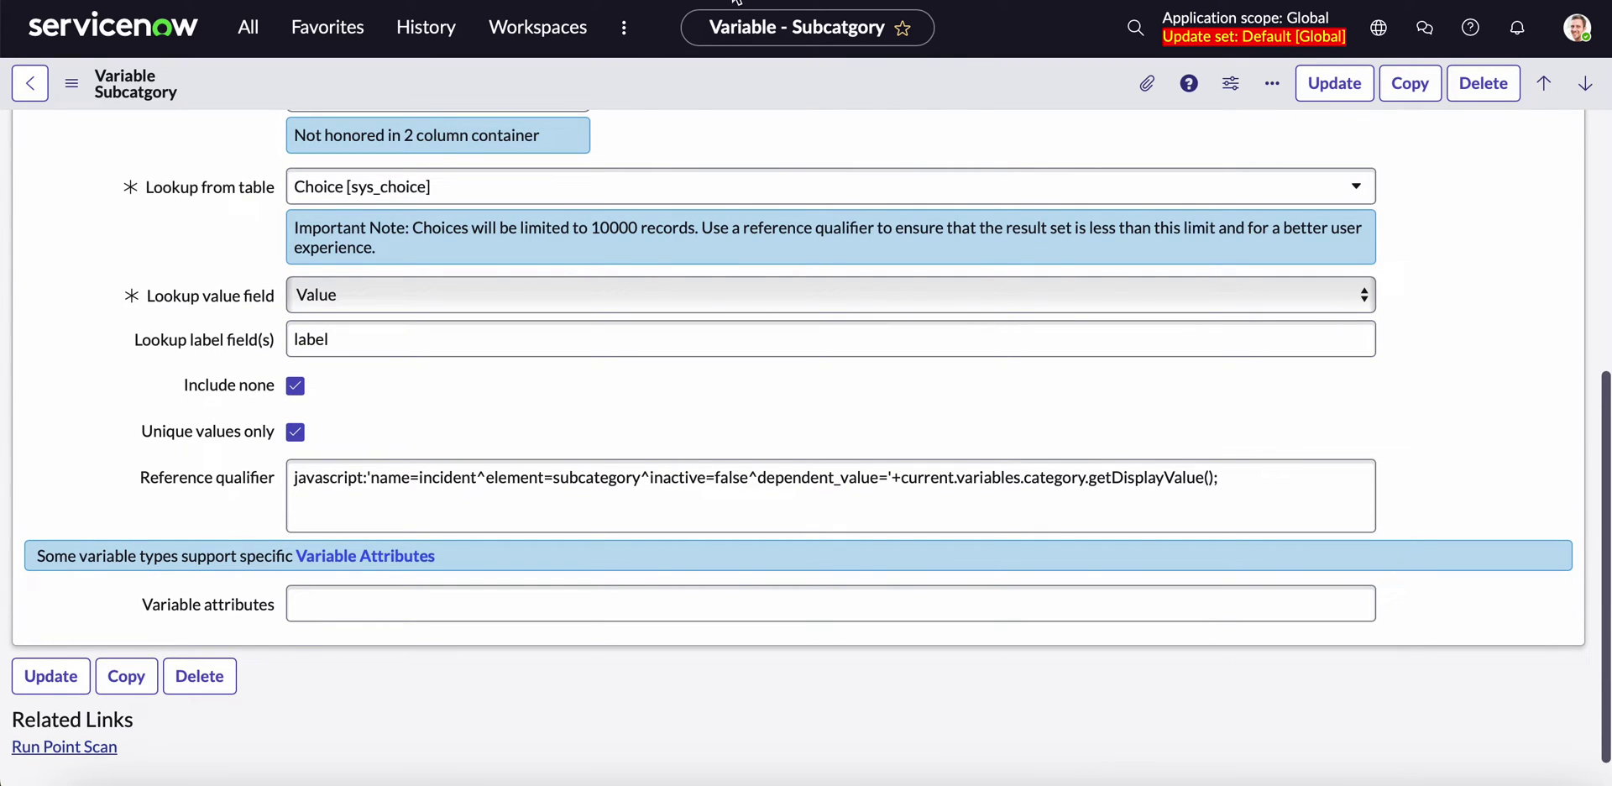
- Open the Test catalog UI policy and view the value choices of its category condition
left_click(628, 491)
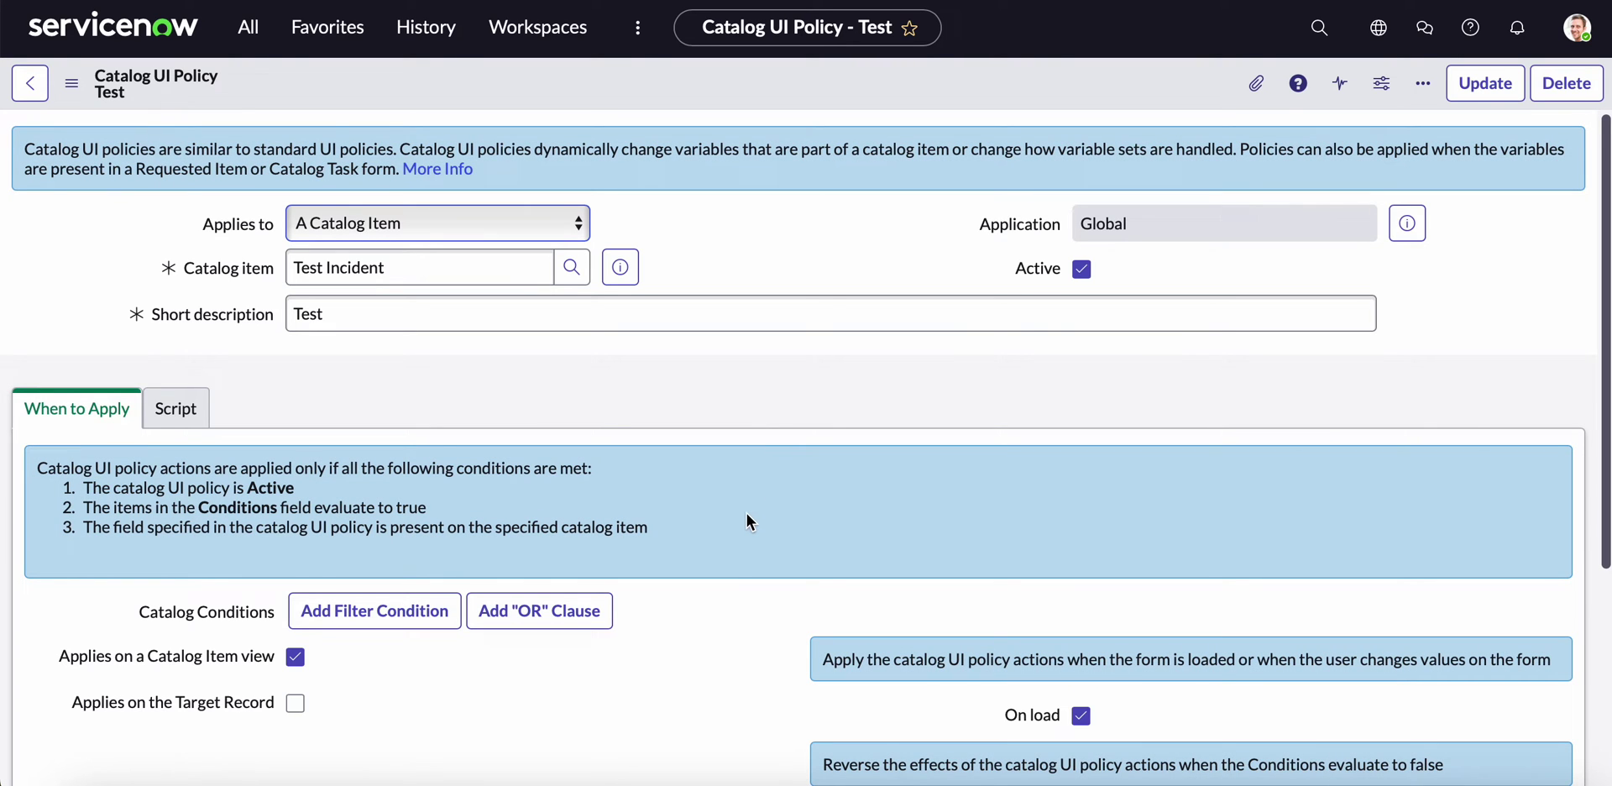
scroll(747, 512, "down", 5)
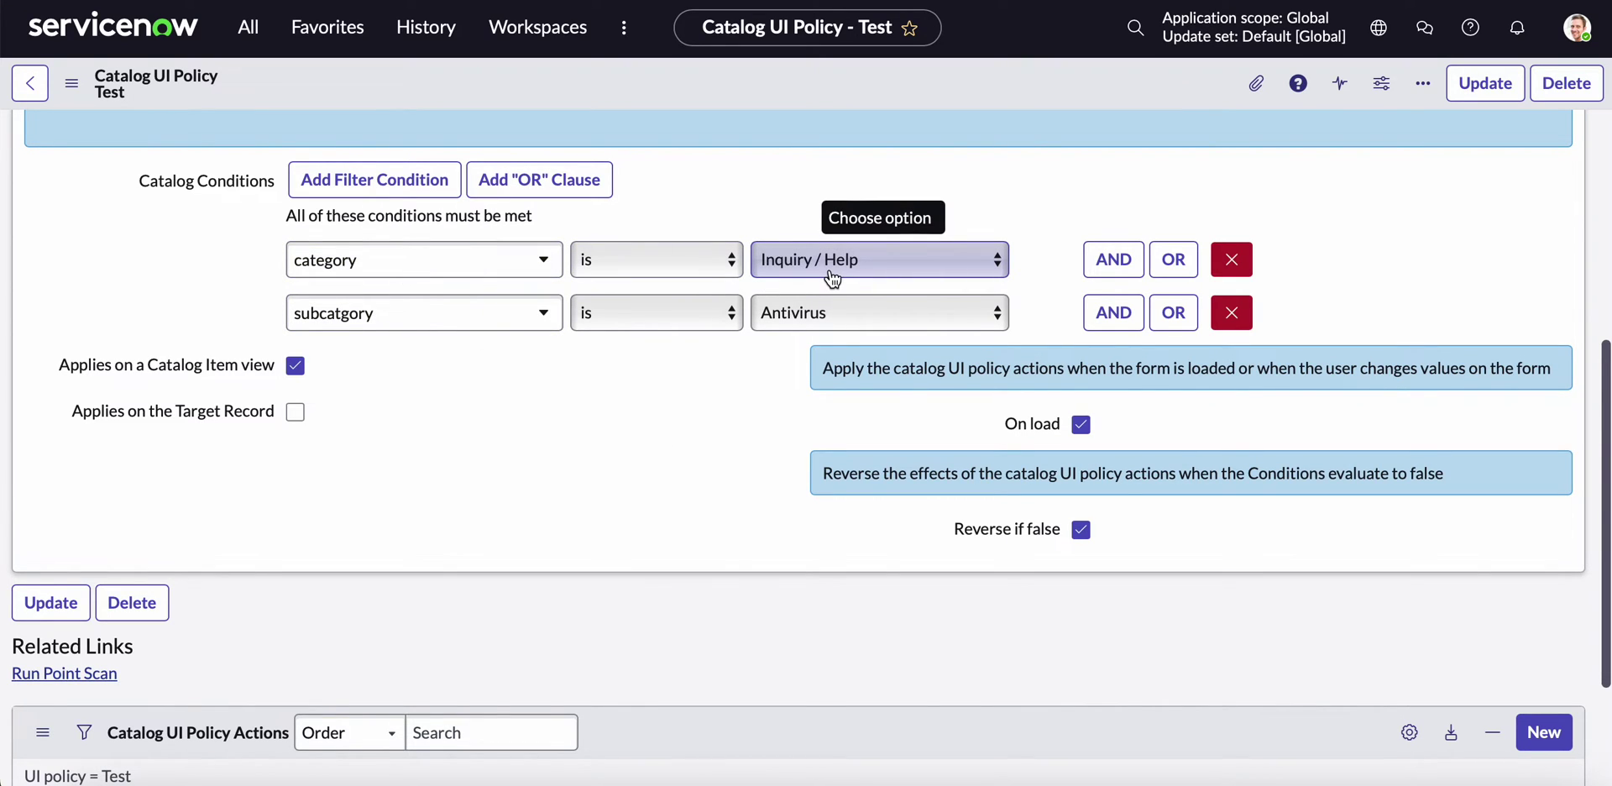
left_click(789, 273)
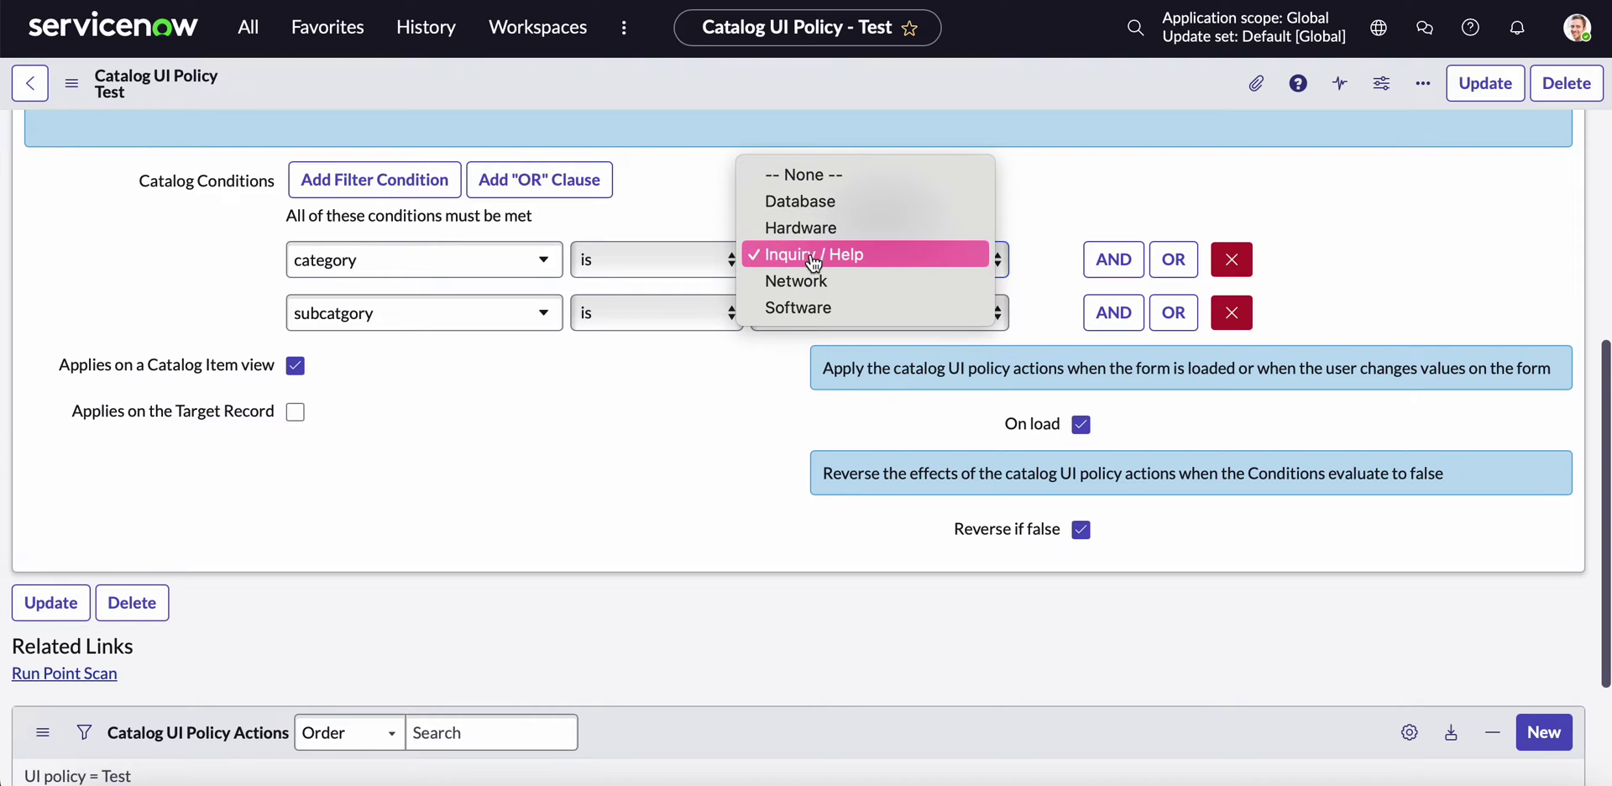
left_click(682, 229)
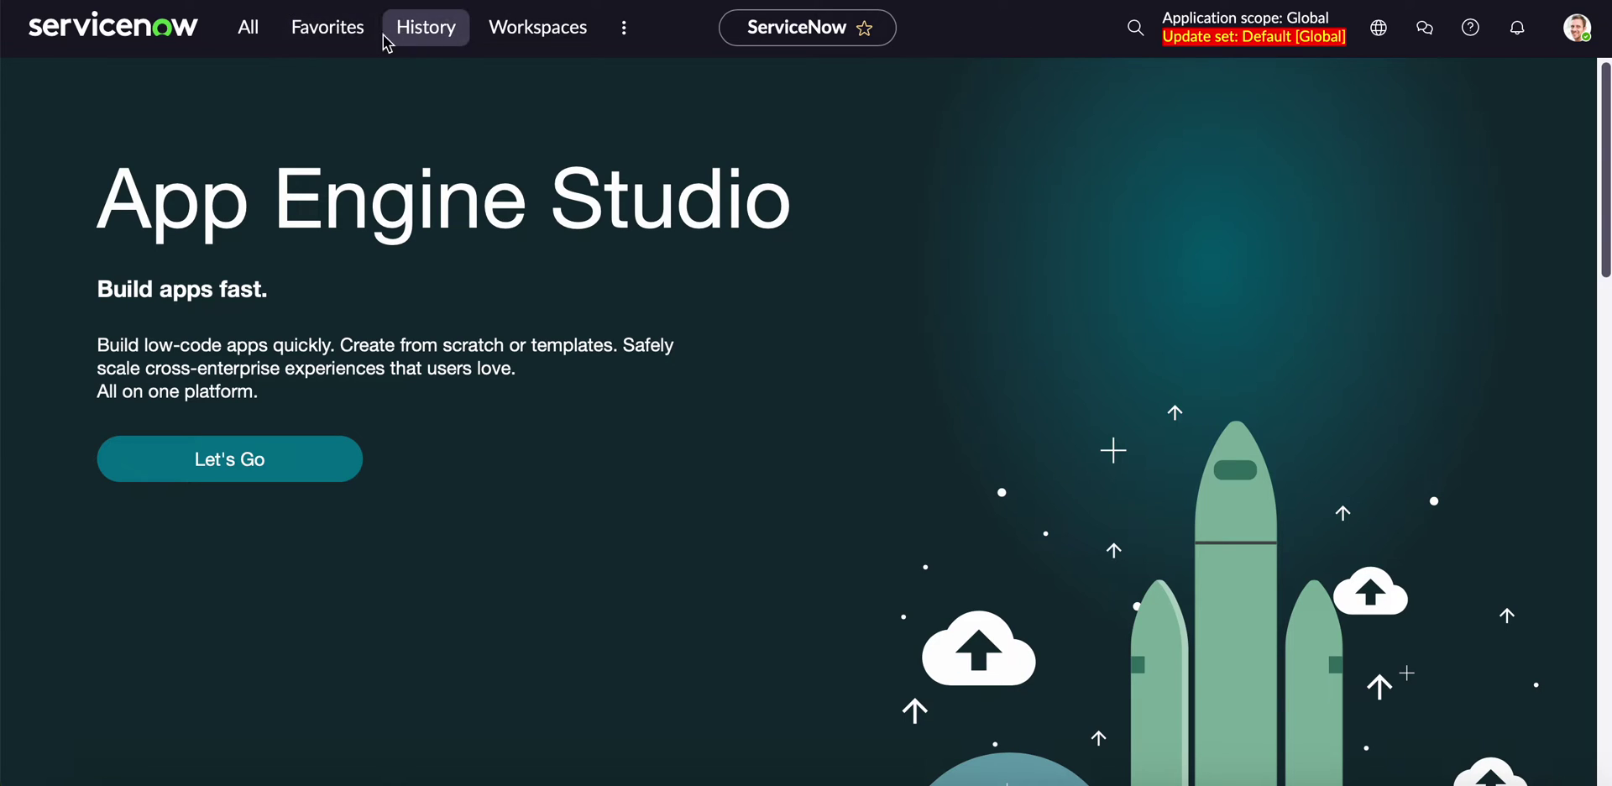
- Open the recently viewed "test again" incident and check its Category choices and the Subcategory choices under Inquiry / Help
left_click(417, 38)
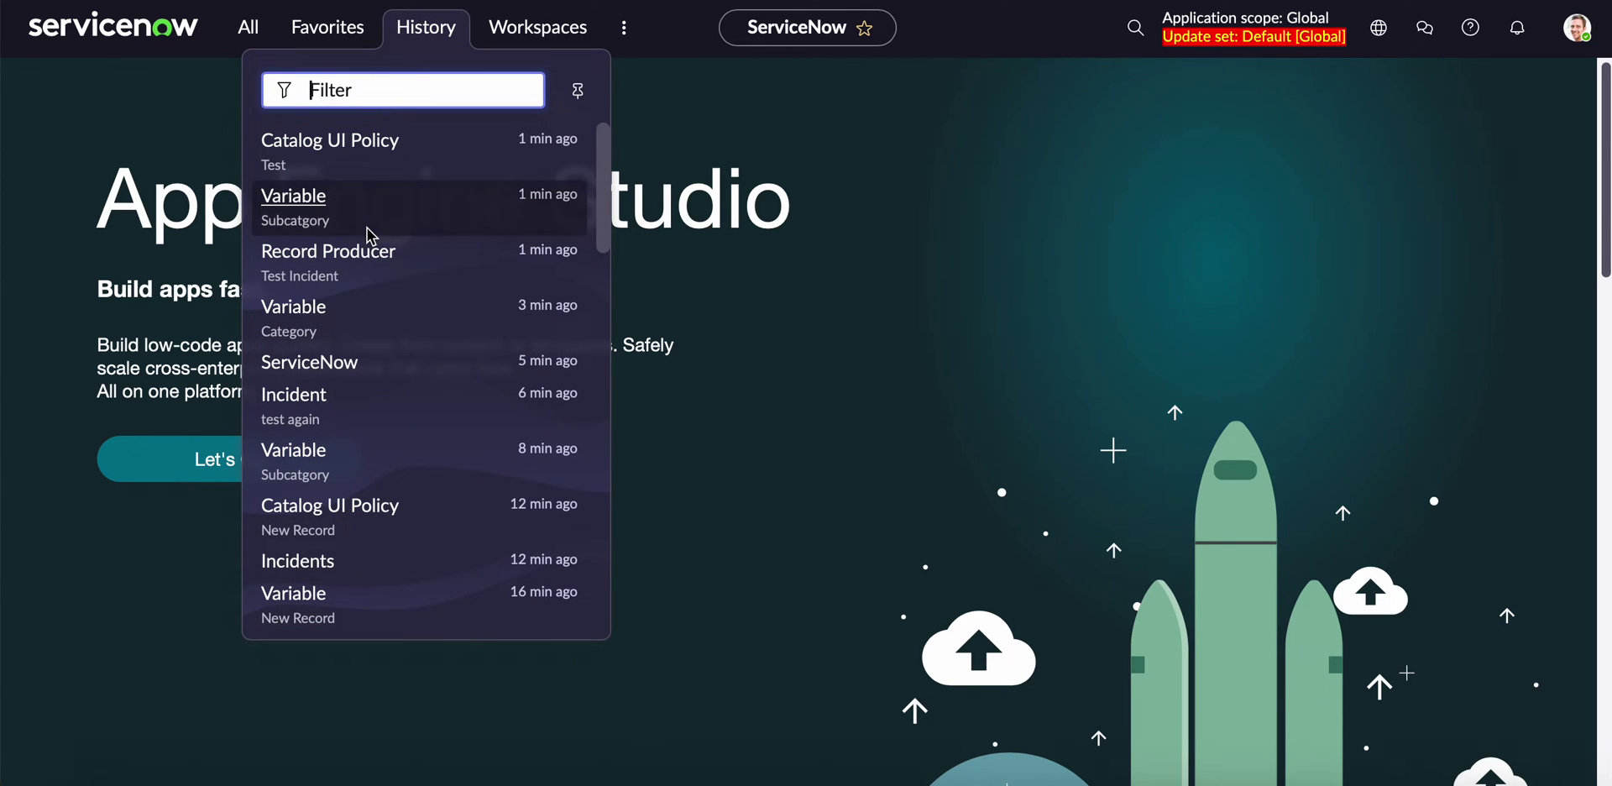
left_click(351, 397)
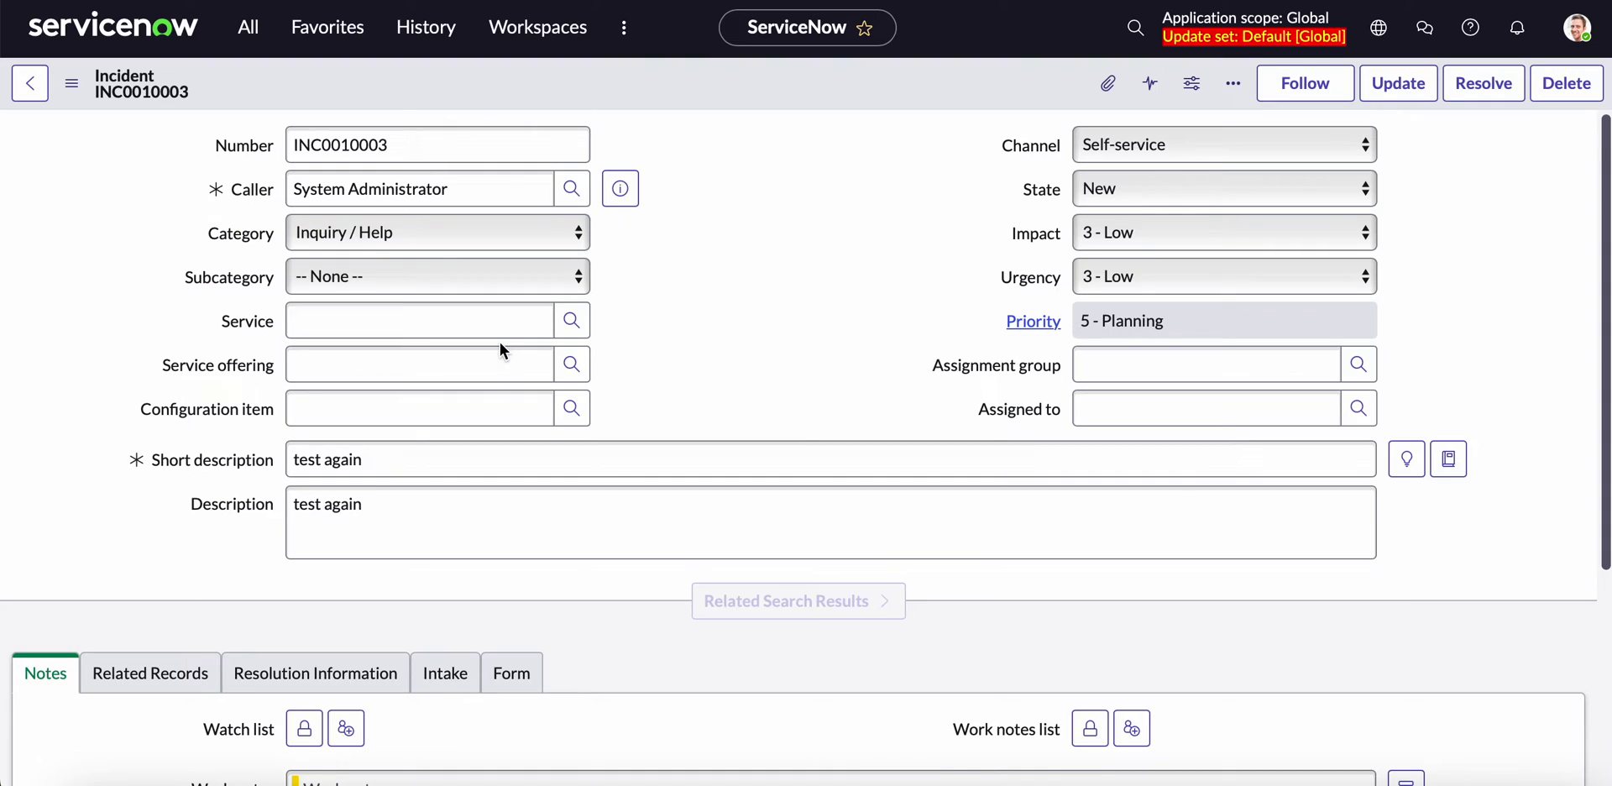
left_click(373, 232)
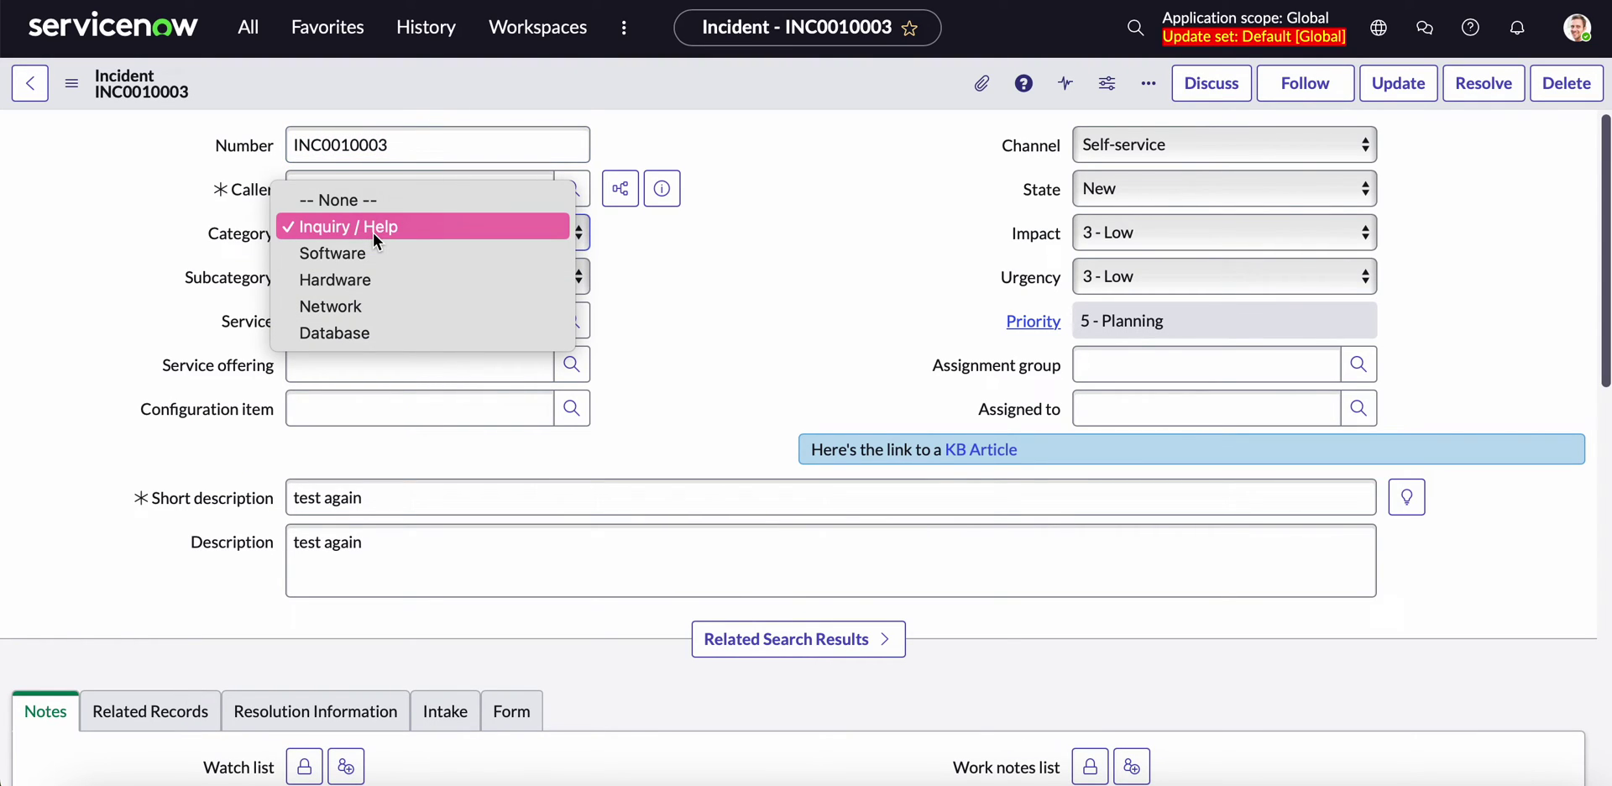
left_click(372, 232)
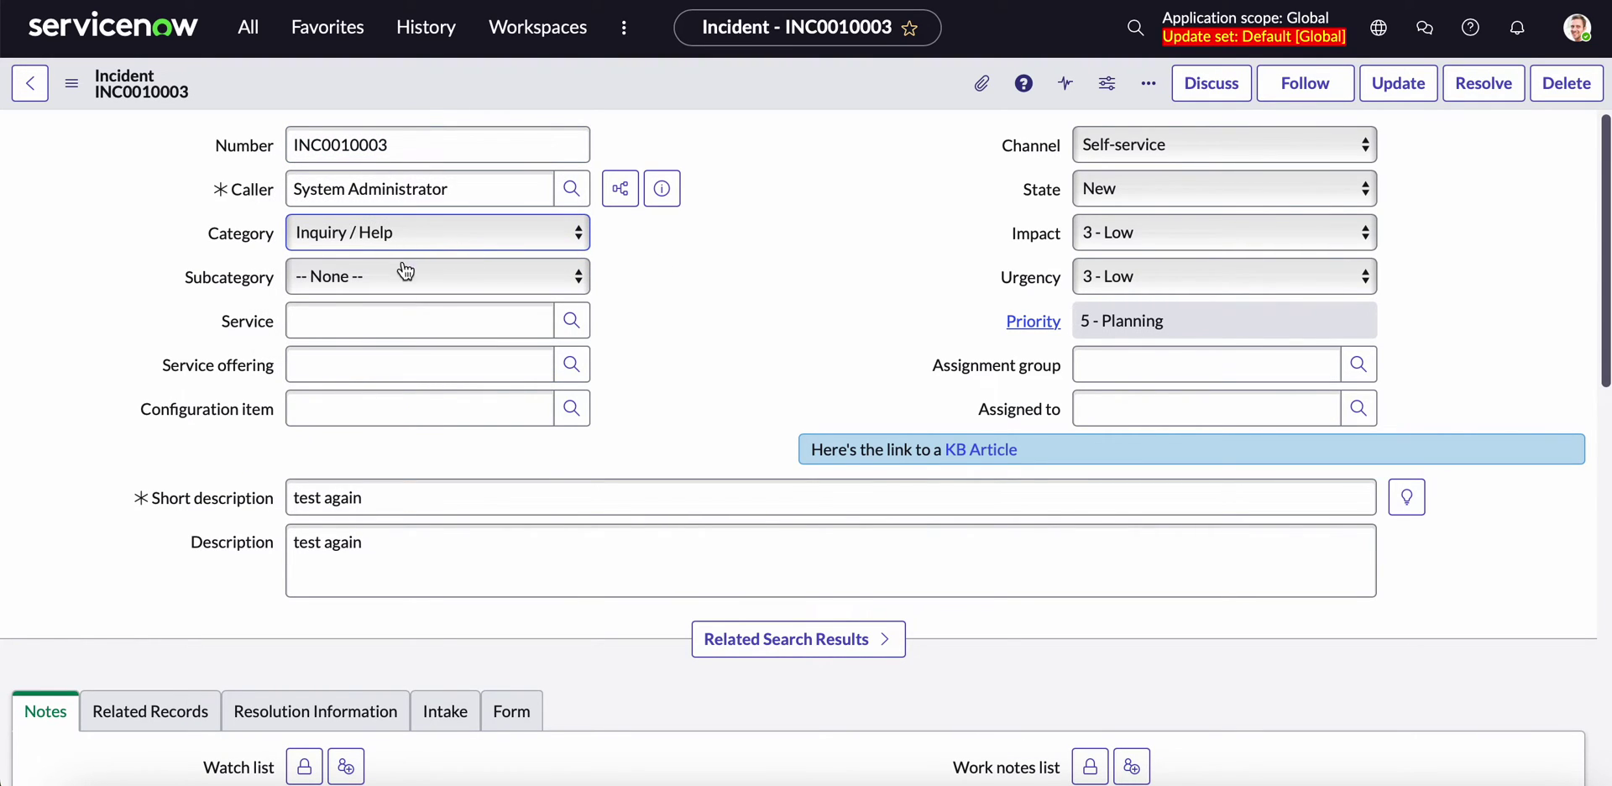
left_click(406, 278)
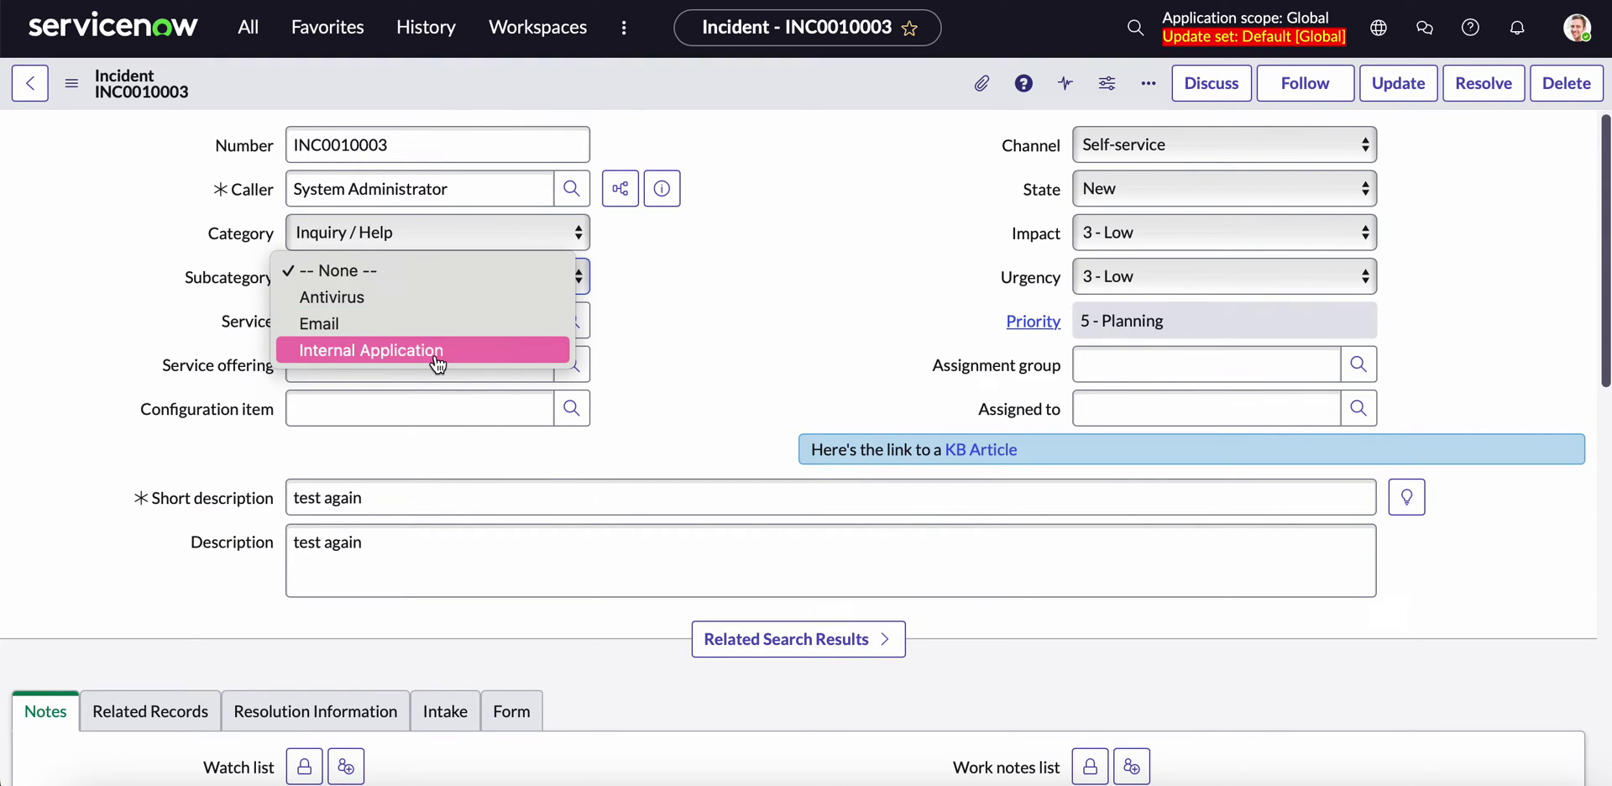
key("Escape")
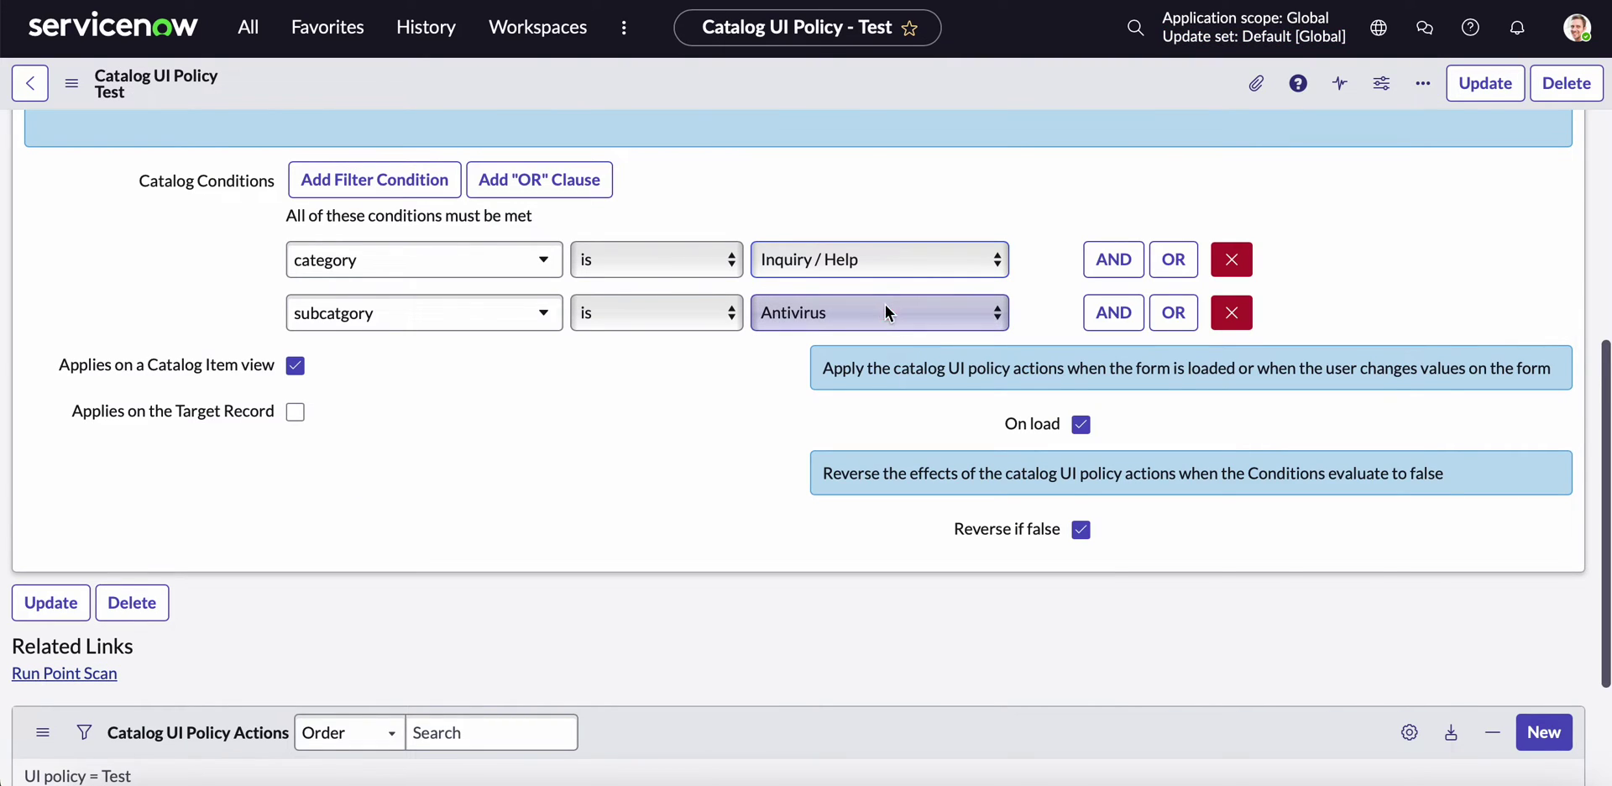
- View the value choices offered for the subcatgory condition of the Test catalog UI policy
left_click(885, 309)
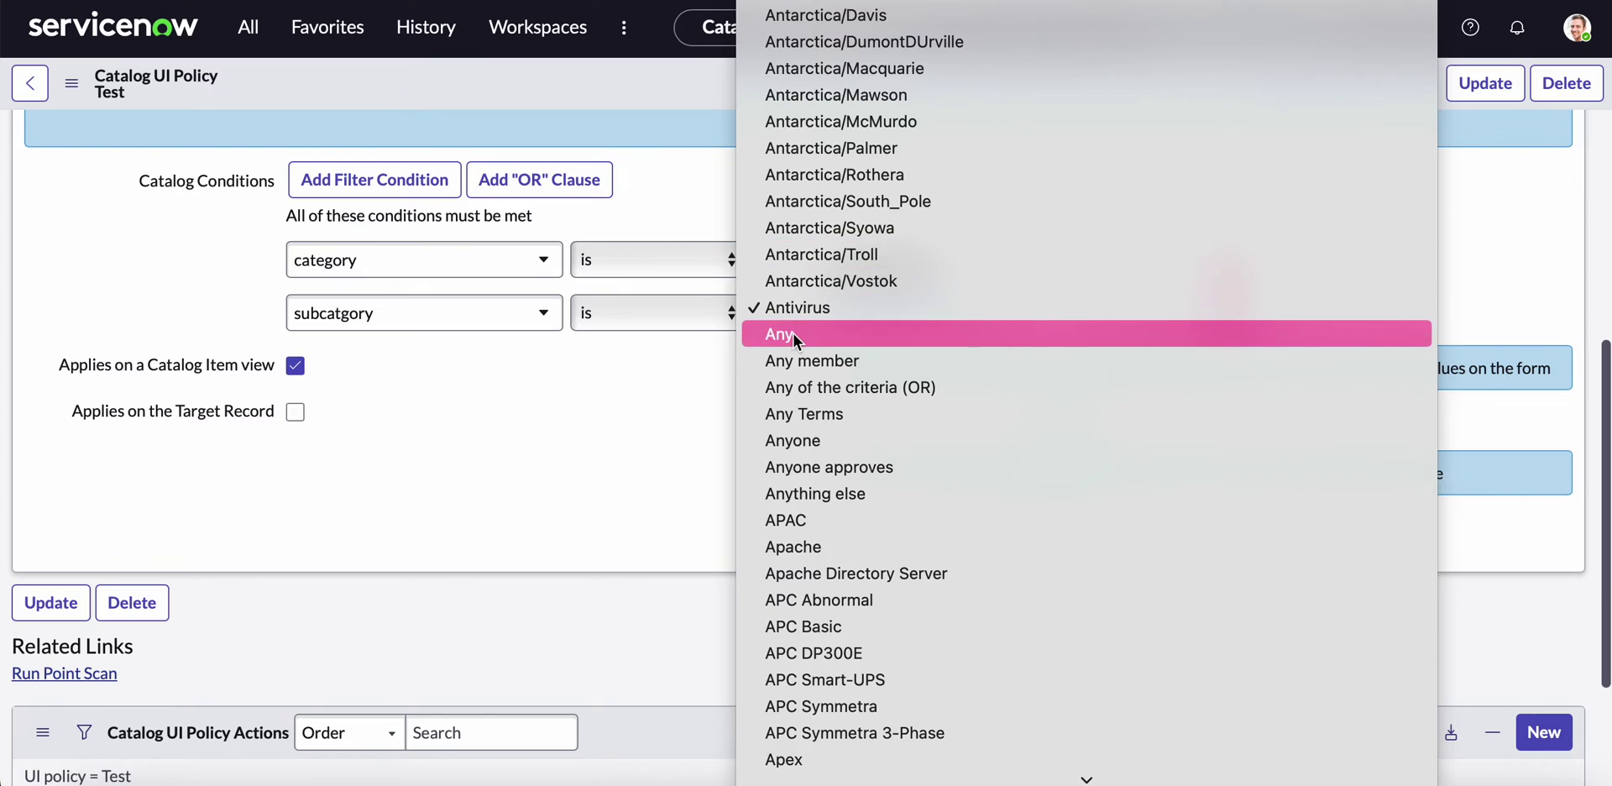
left_click(634, 406)
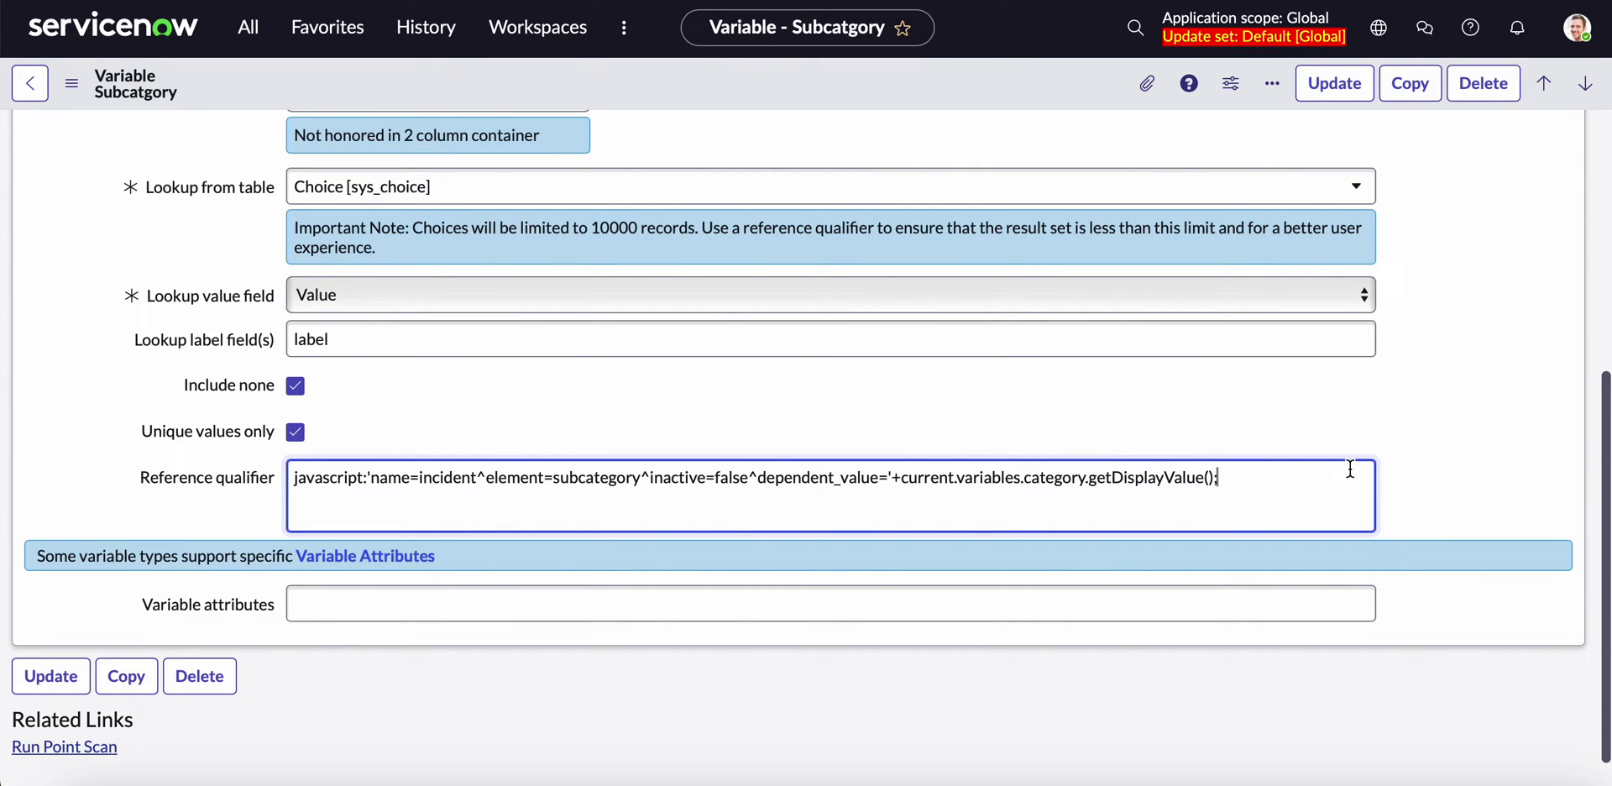
- Reduce the Subcatgory variable's reference qualifier to name=incident^element=subcategory^inactive=false, without the javascript prefix and dependent value clause, and save the variable
left_click_drag(1231, 478, 413, 456)
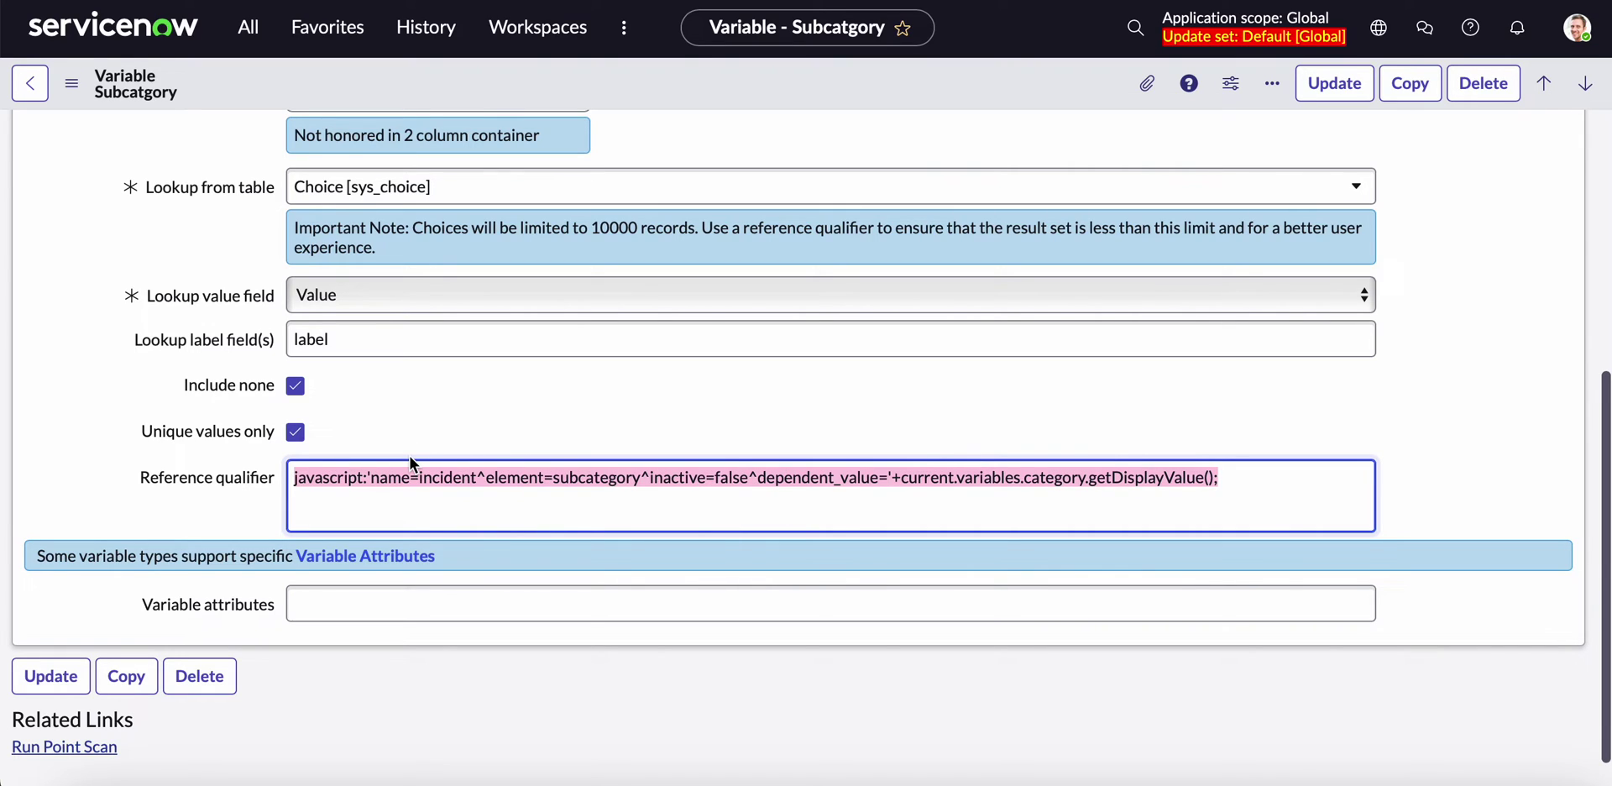
left_click(384, 499)
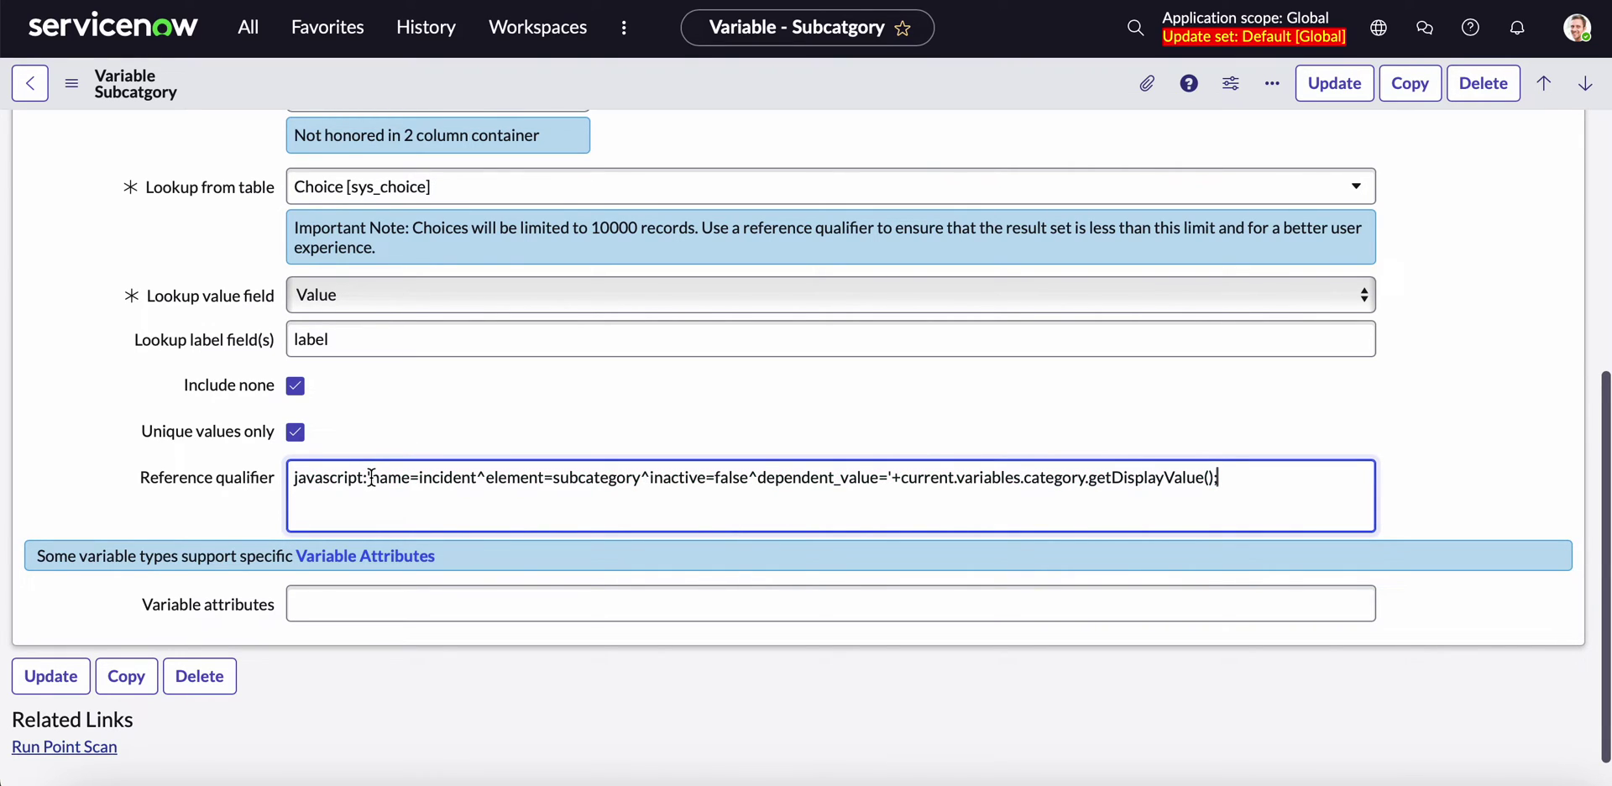
left_click_drag(372, 476, 279, 477)
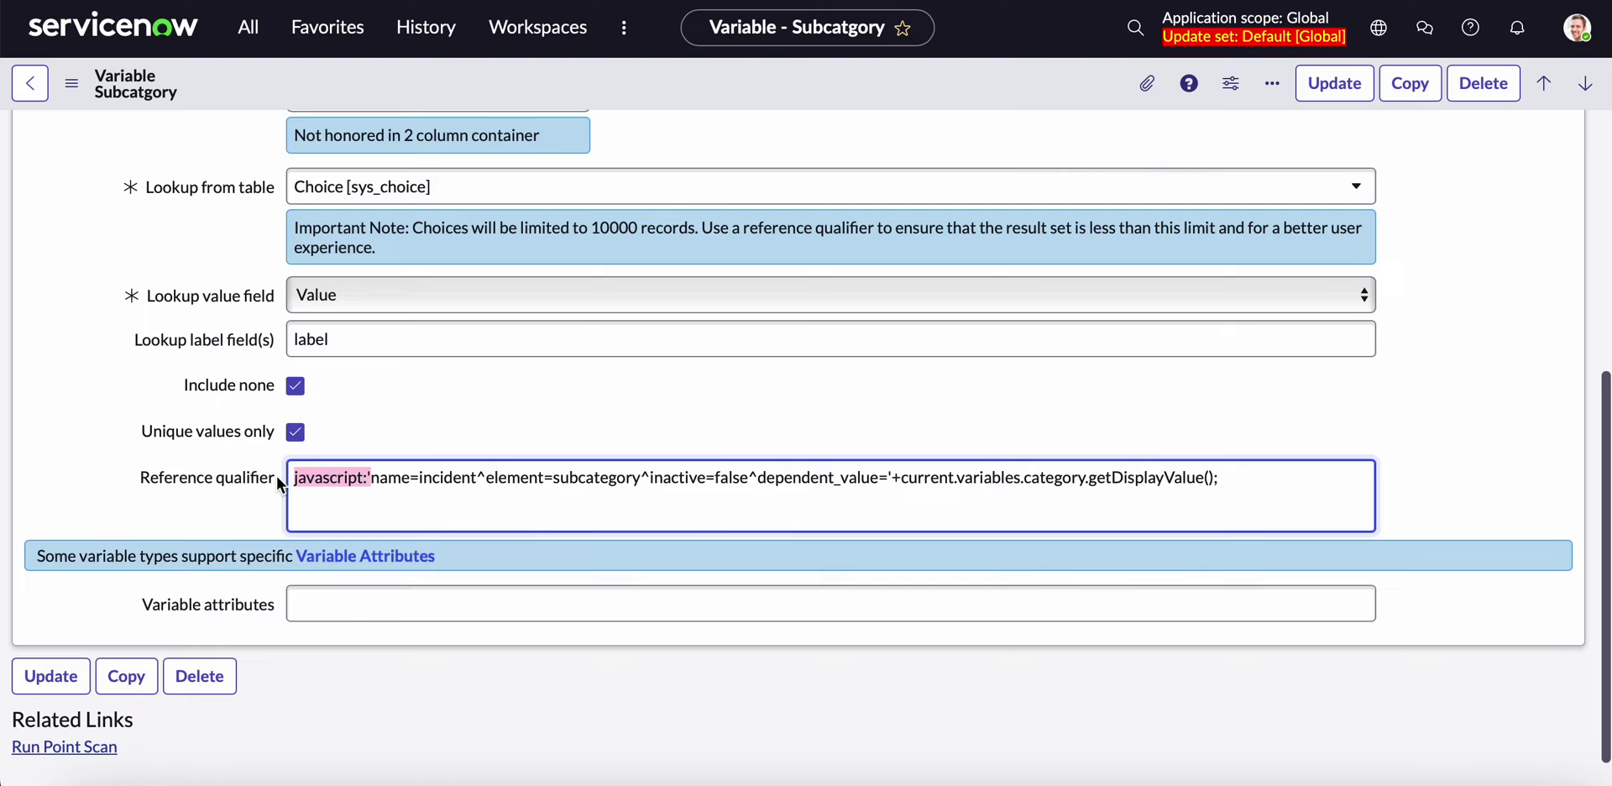
key("BackSpace")
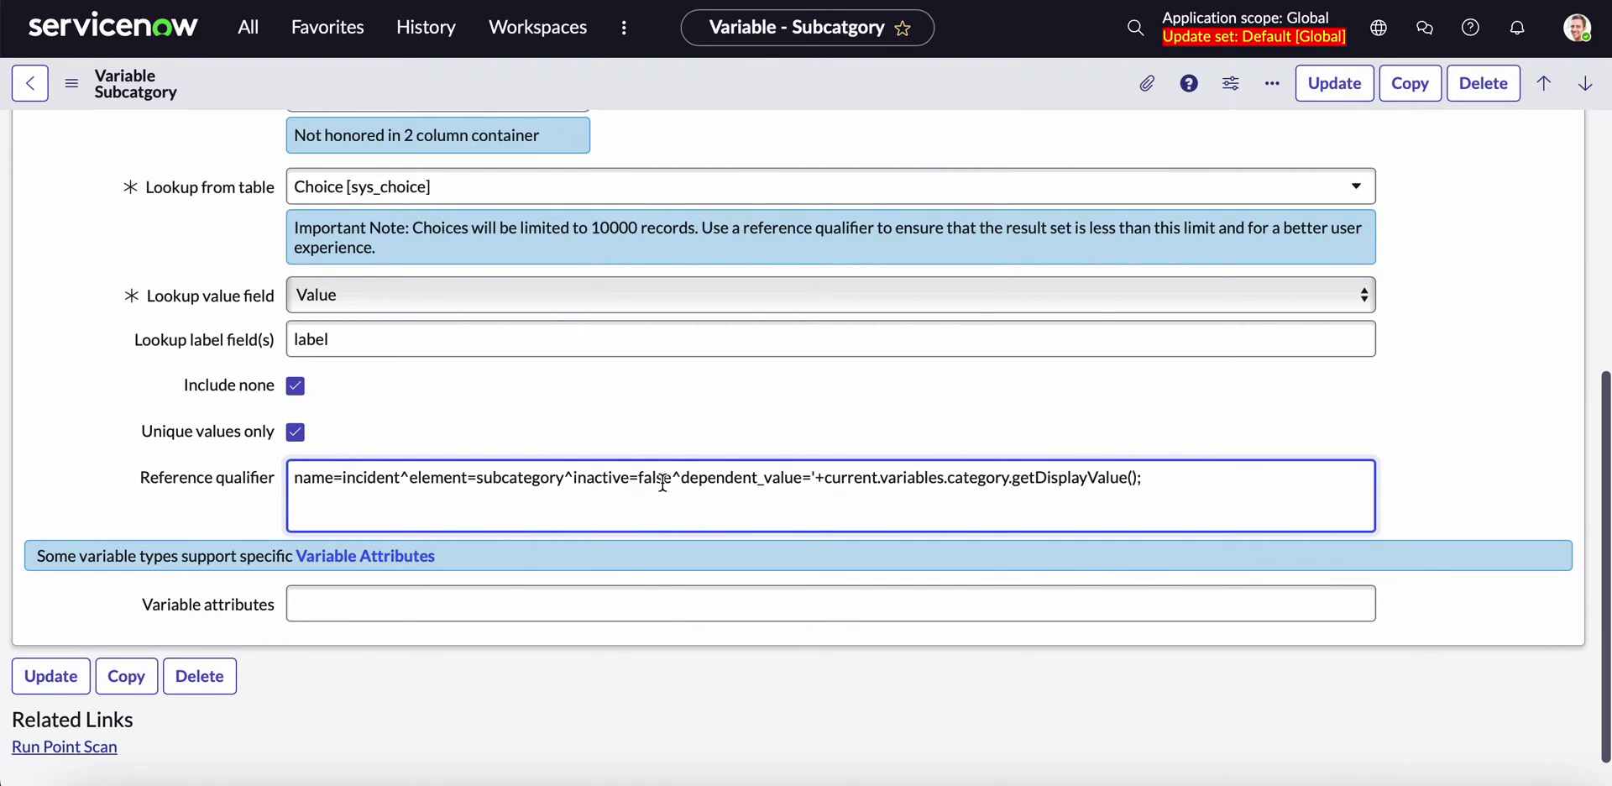
left_click_drag(674, 477, 1163, 471)
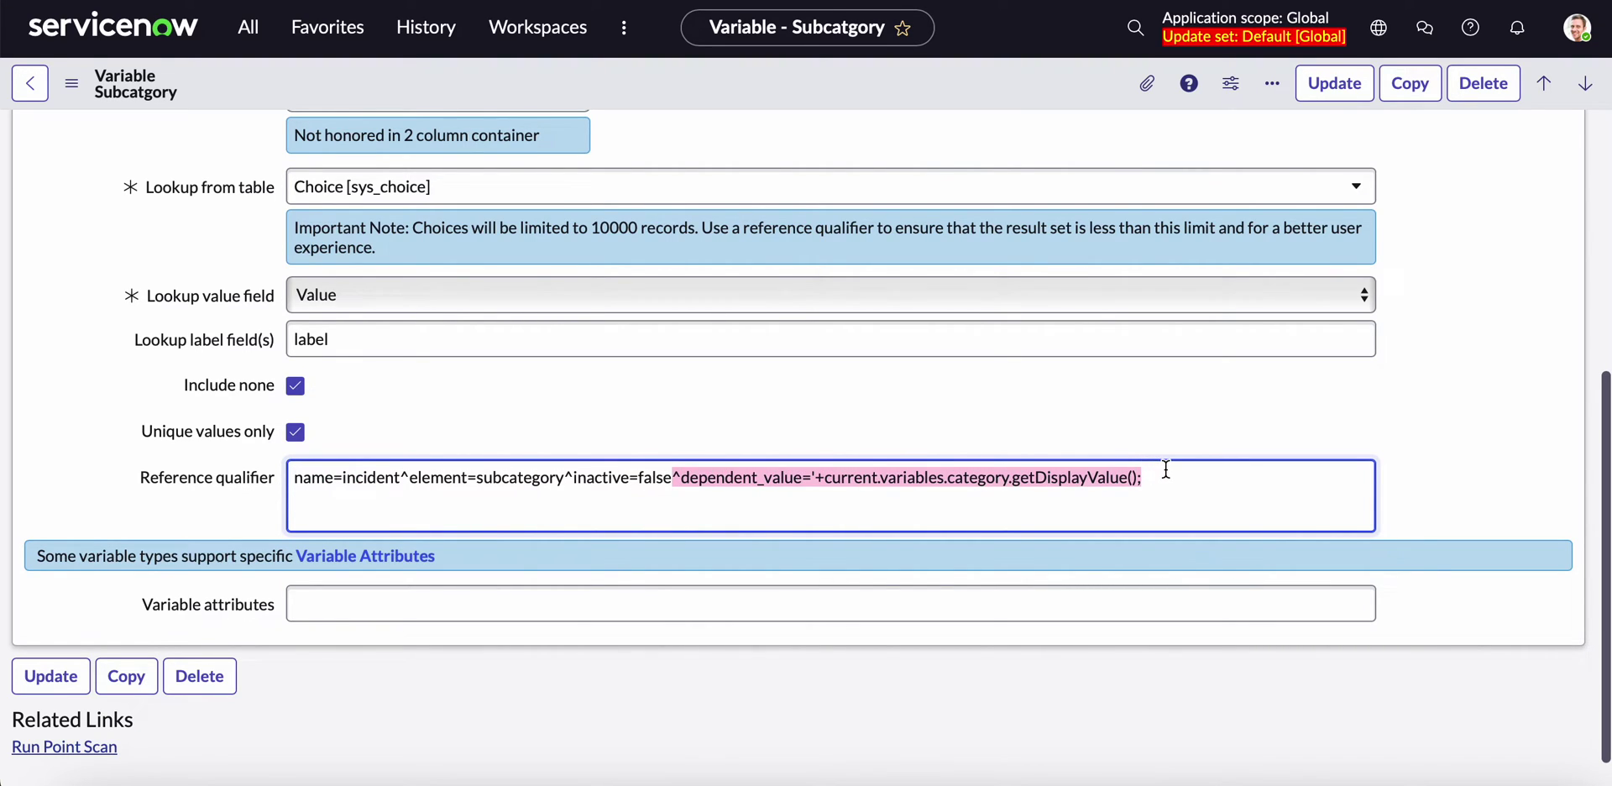
key("BackSpace")
right_click(1013, 76)
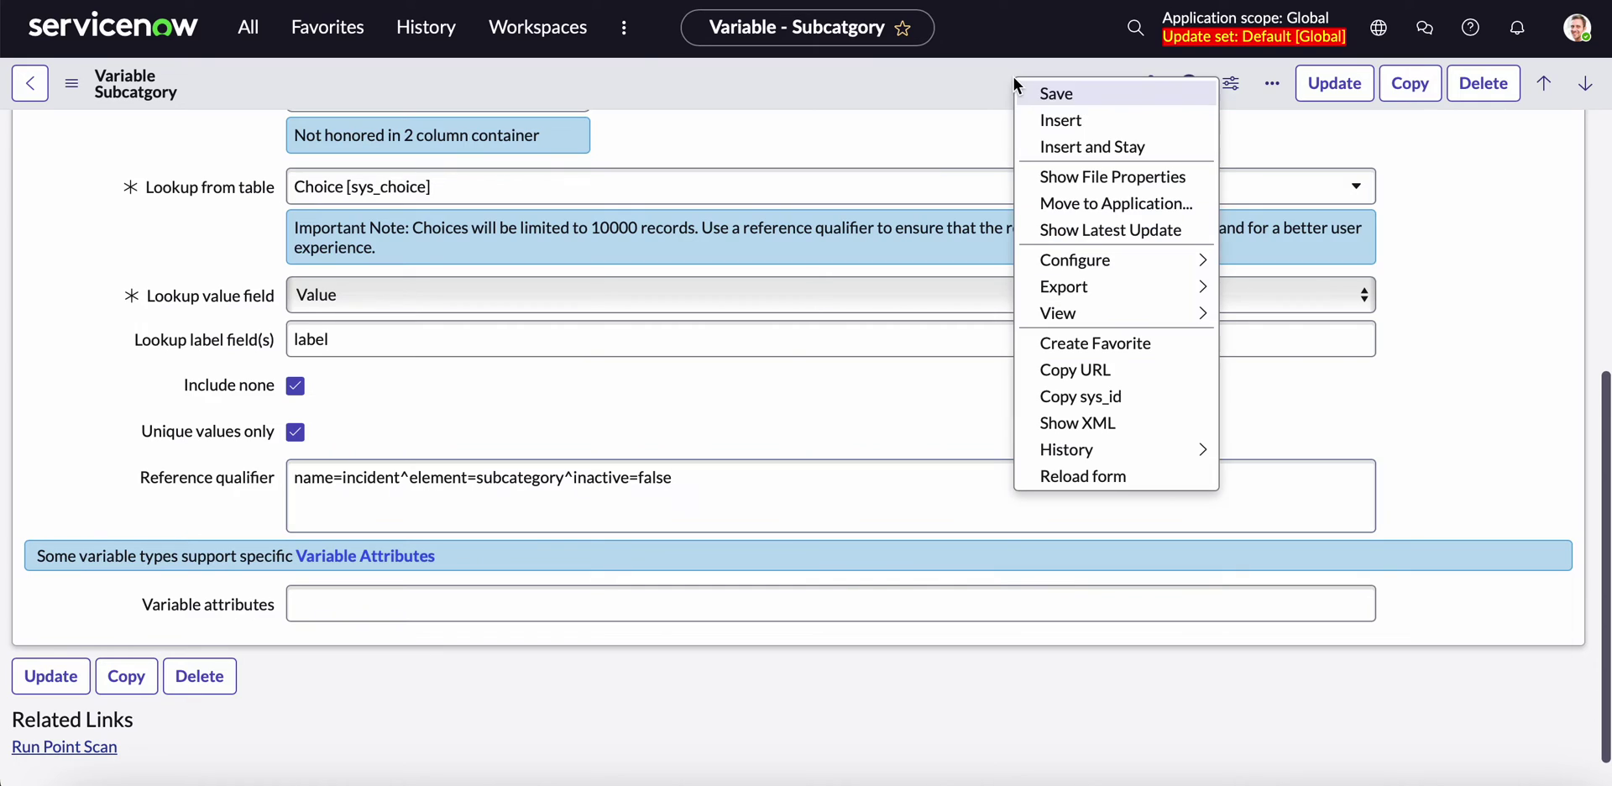
left_click(1055, 92)
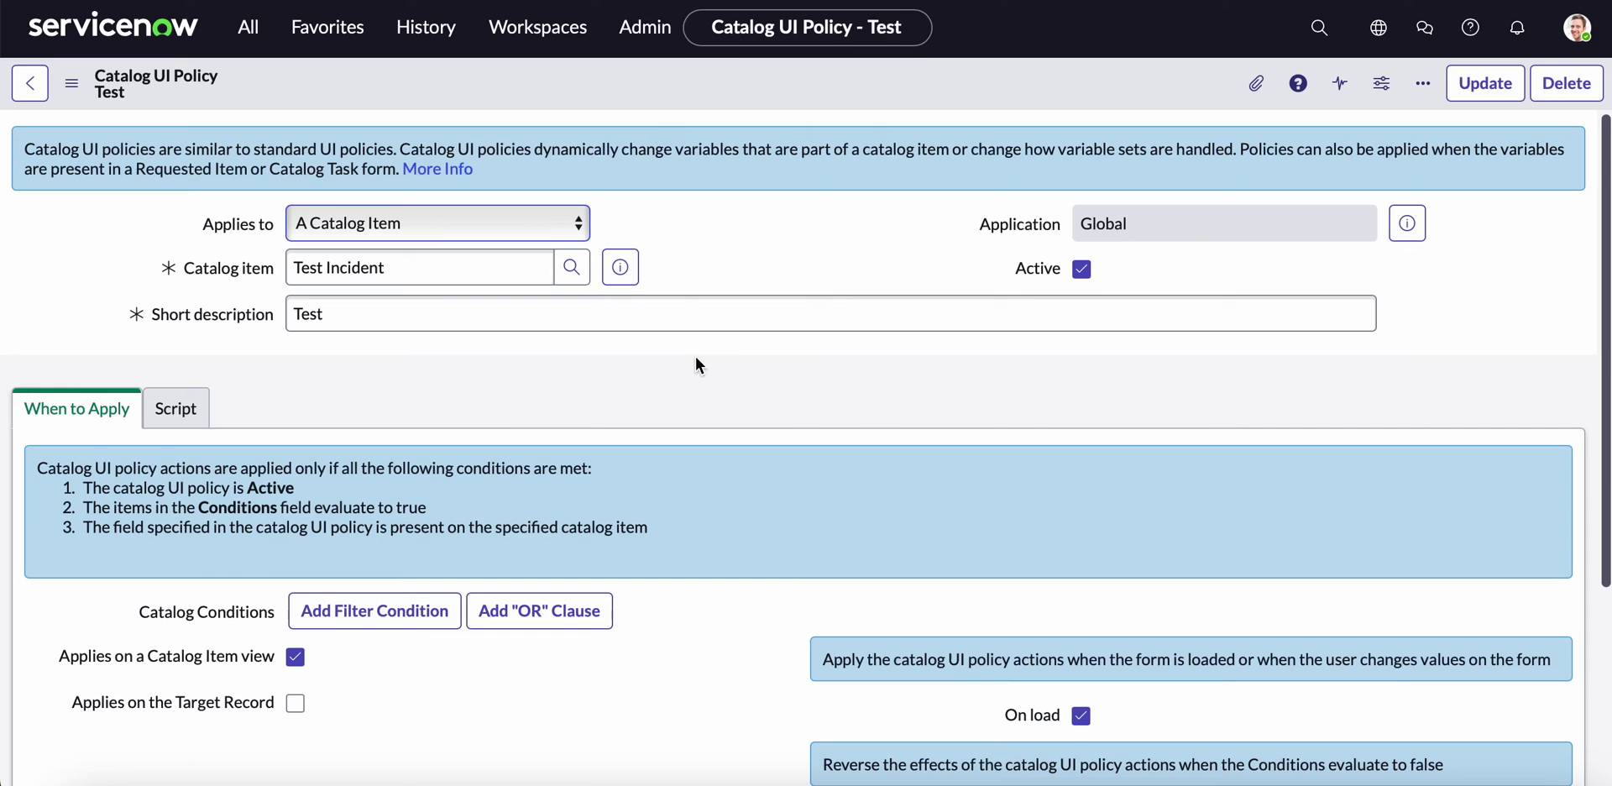
- Set the subcatgory condition of the Test catalog UI policy to Email and save the policy
scroll(705, 377, "down", 6)
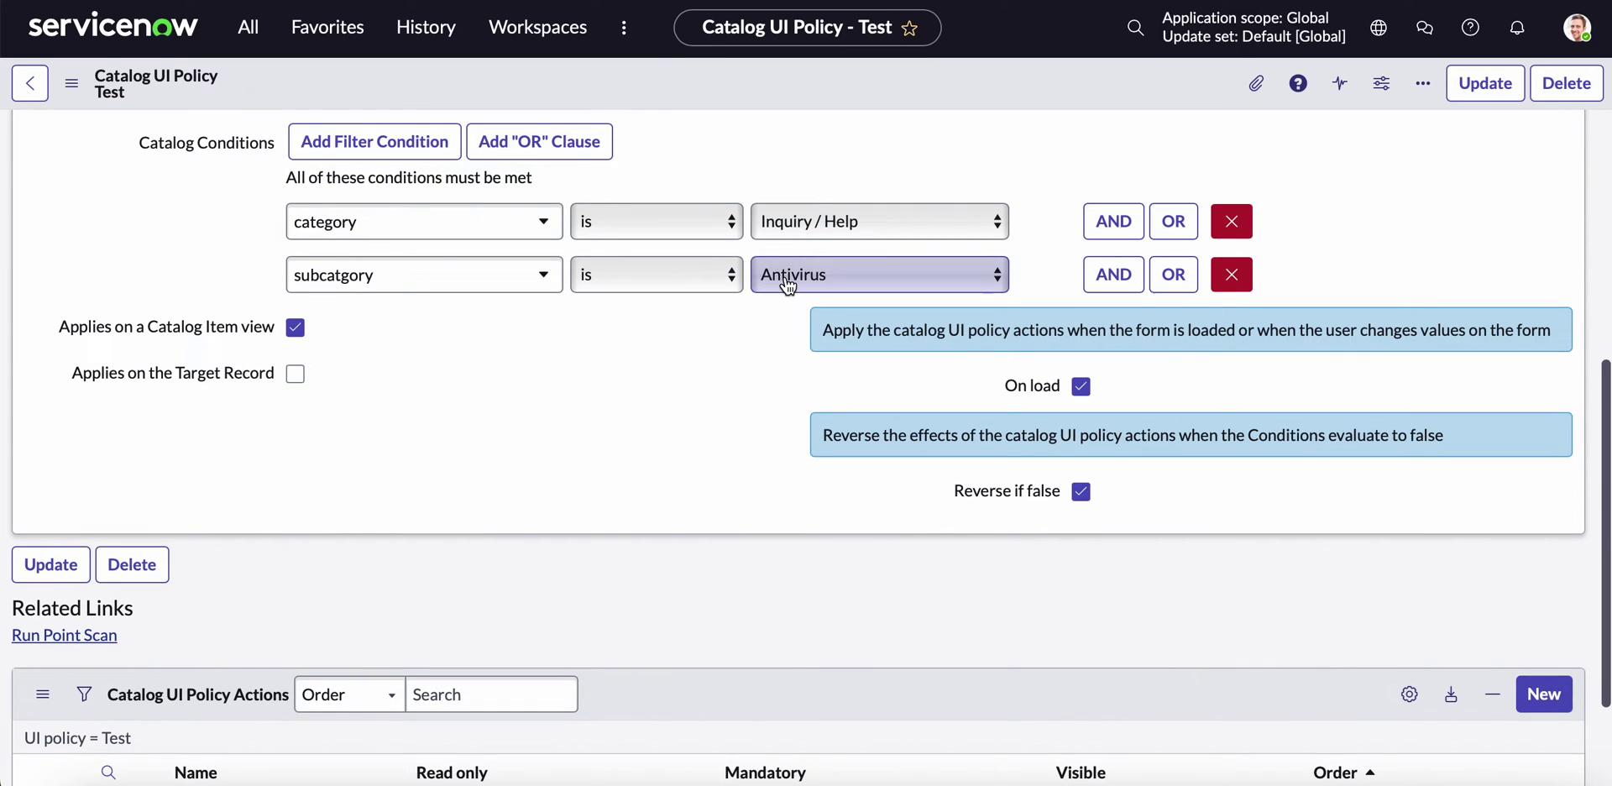
left_click(788, 277)
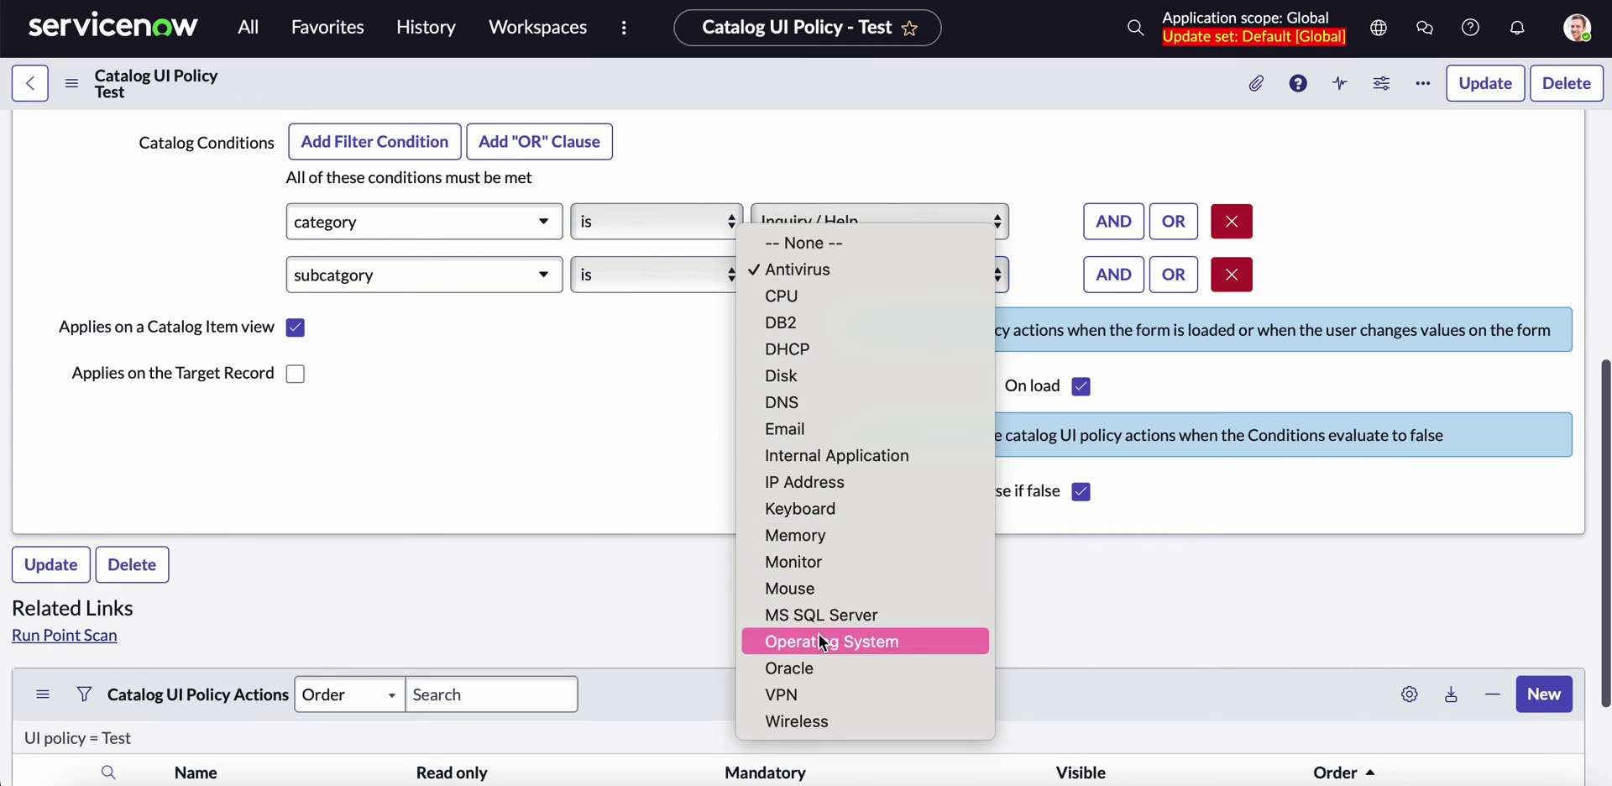
left_click(798, 429)
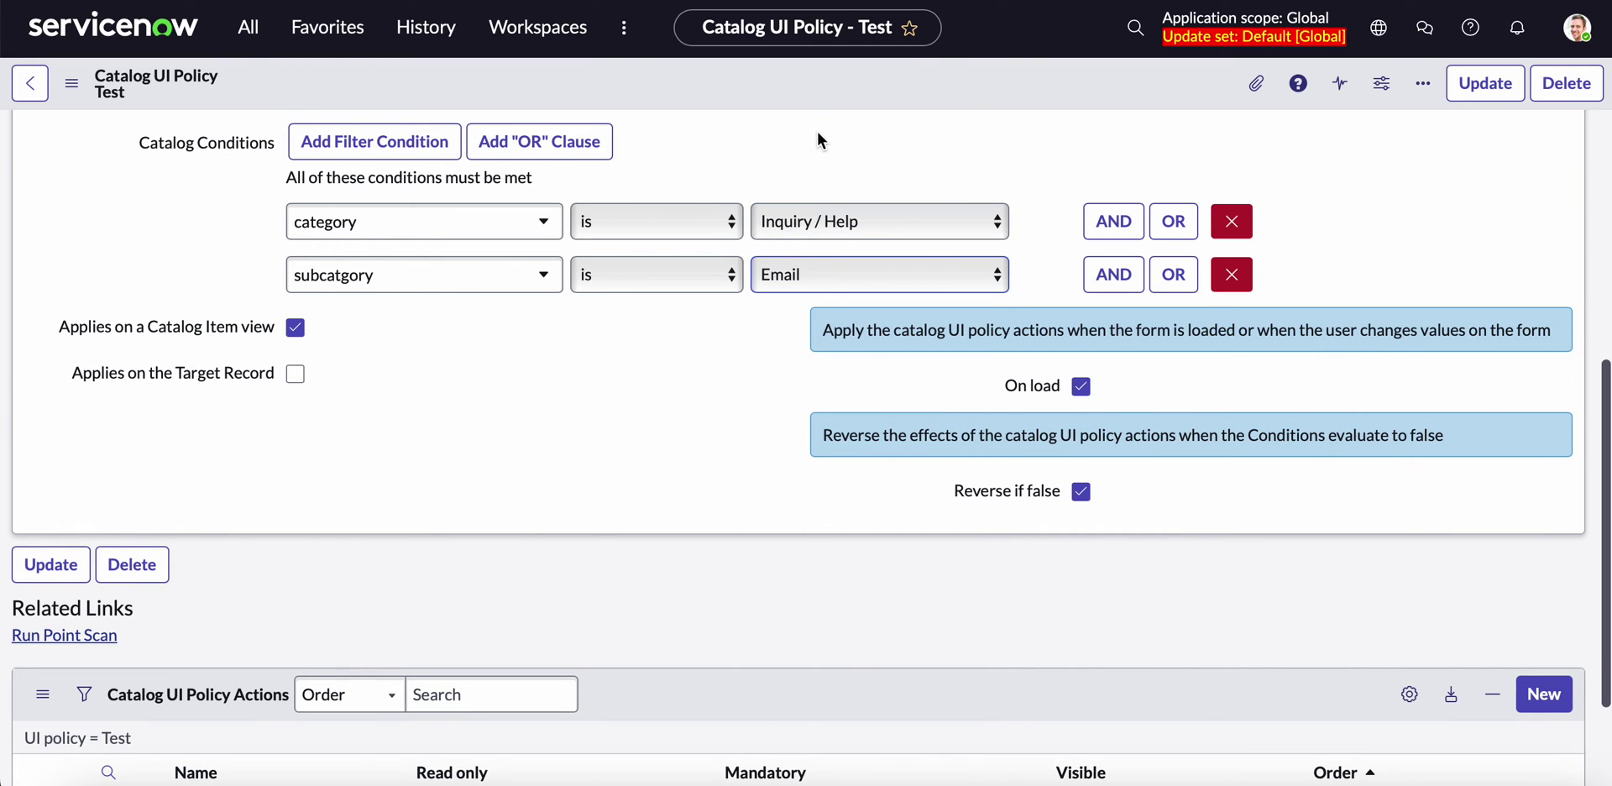
right_click(799, 91)
left_click(837, 109)
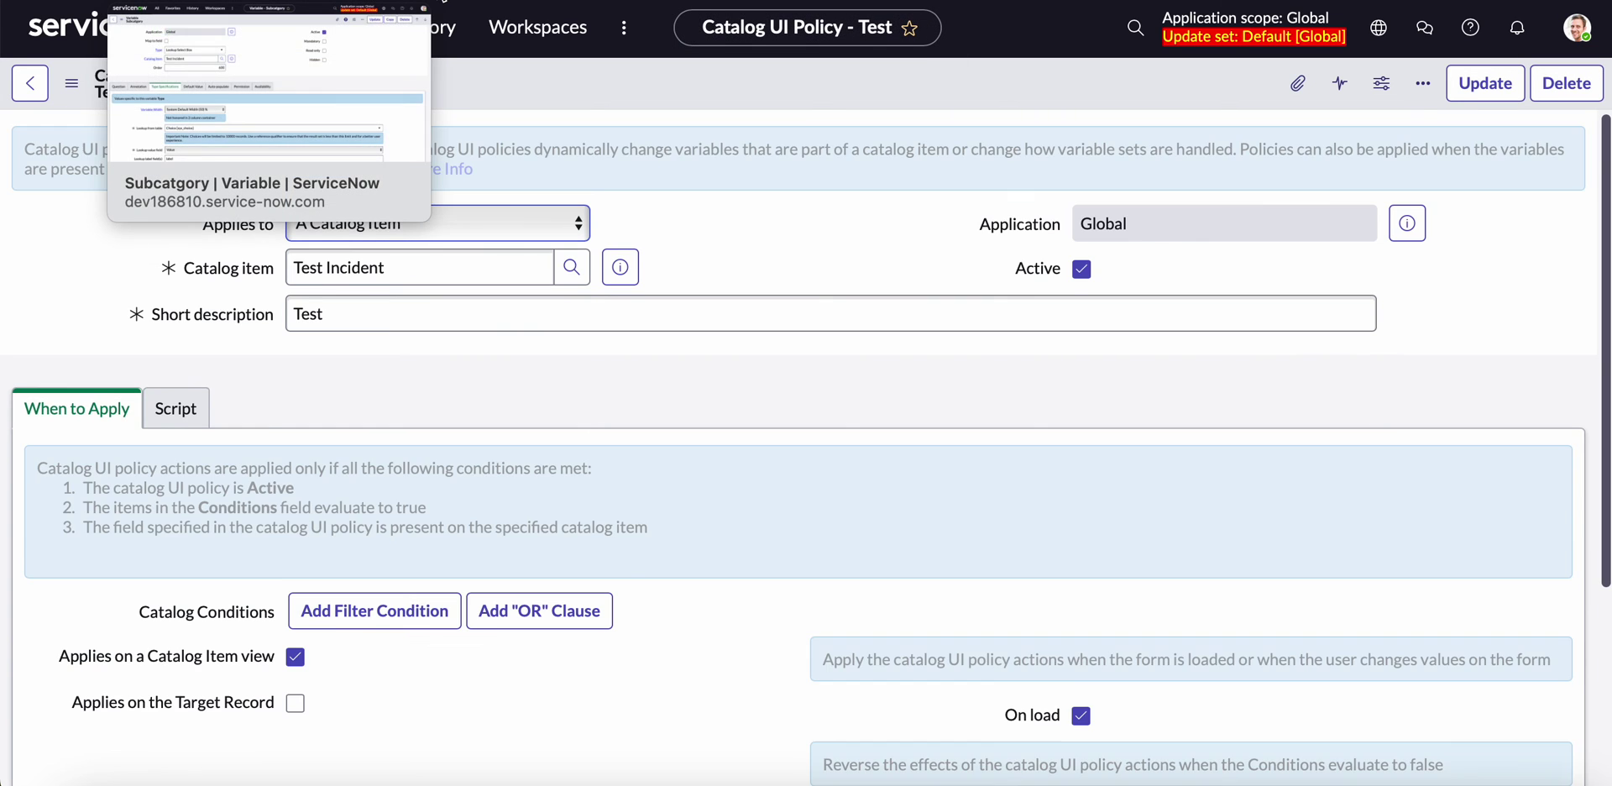
- Restore the Subcatgory variable's reference qualifier to javascript:'name=incident^element=subcategory^inactive=false^dependent_value='+current.variables.category.getDisplayValue(); and save the variable
left_click(444, 1)
scroll(592, 527, "down", 6)
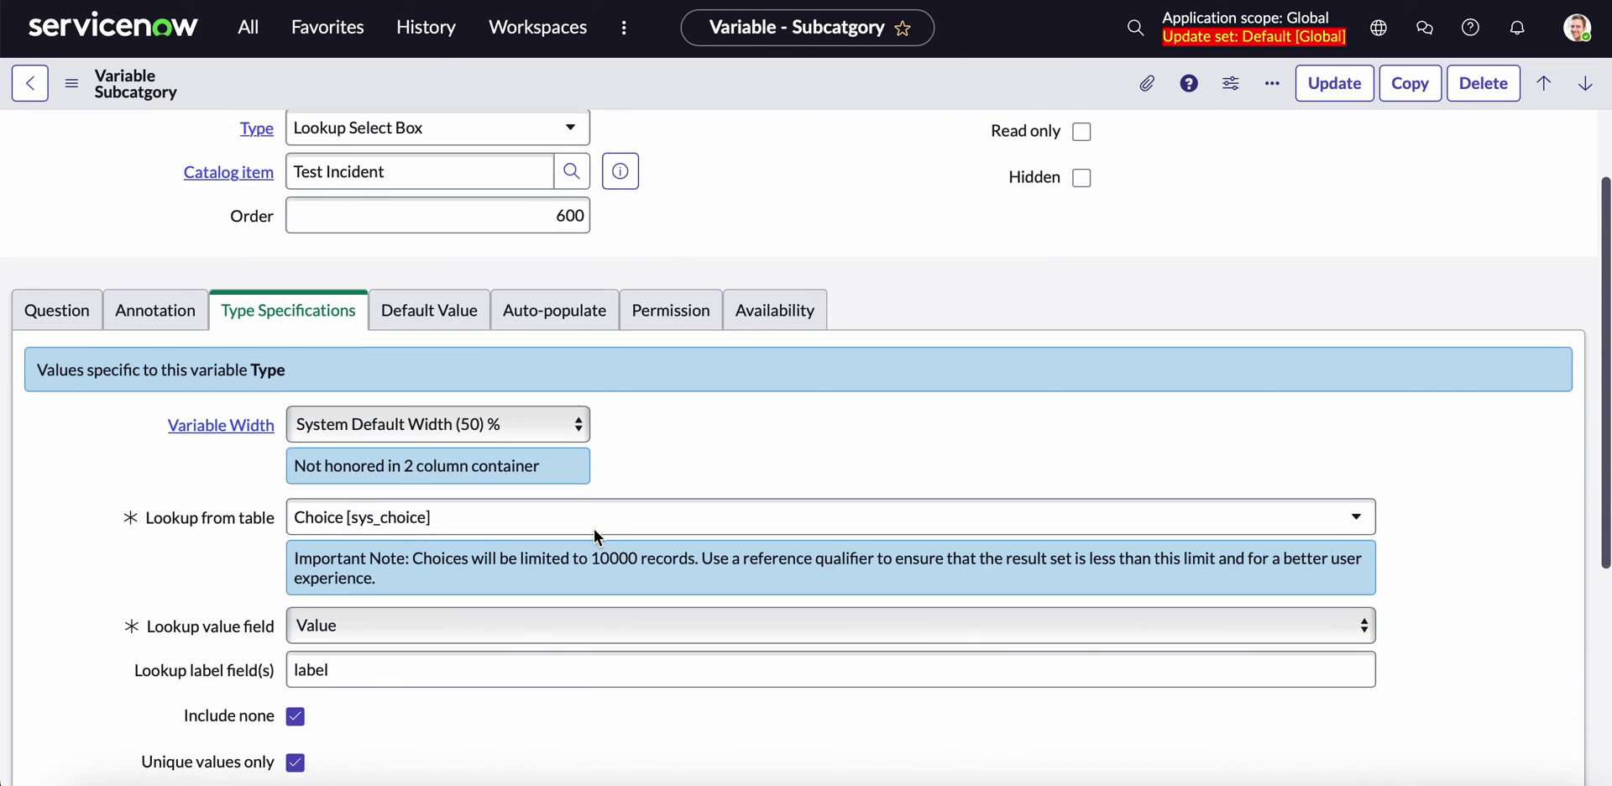
left_click_drag(694, 443, 201, 442)
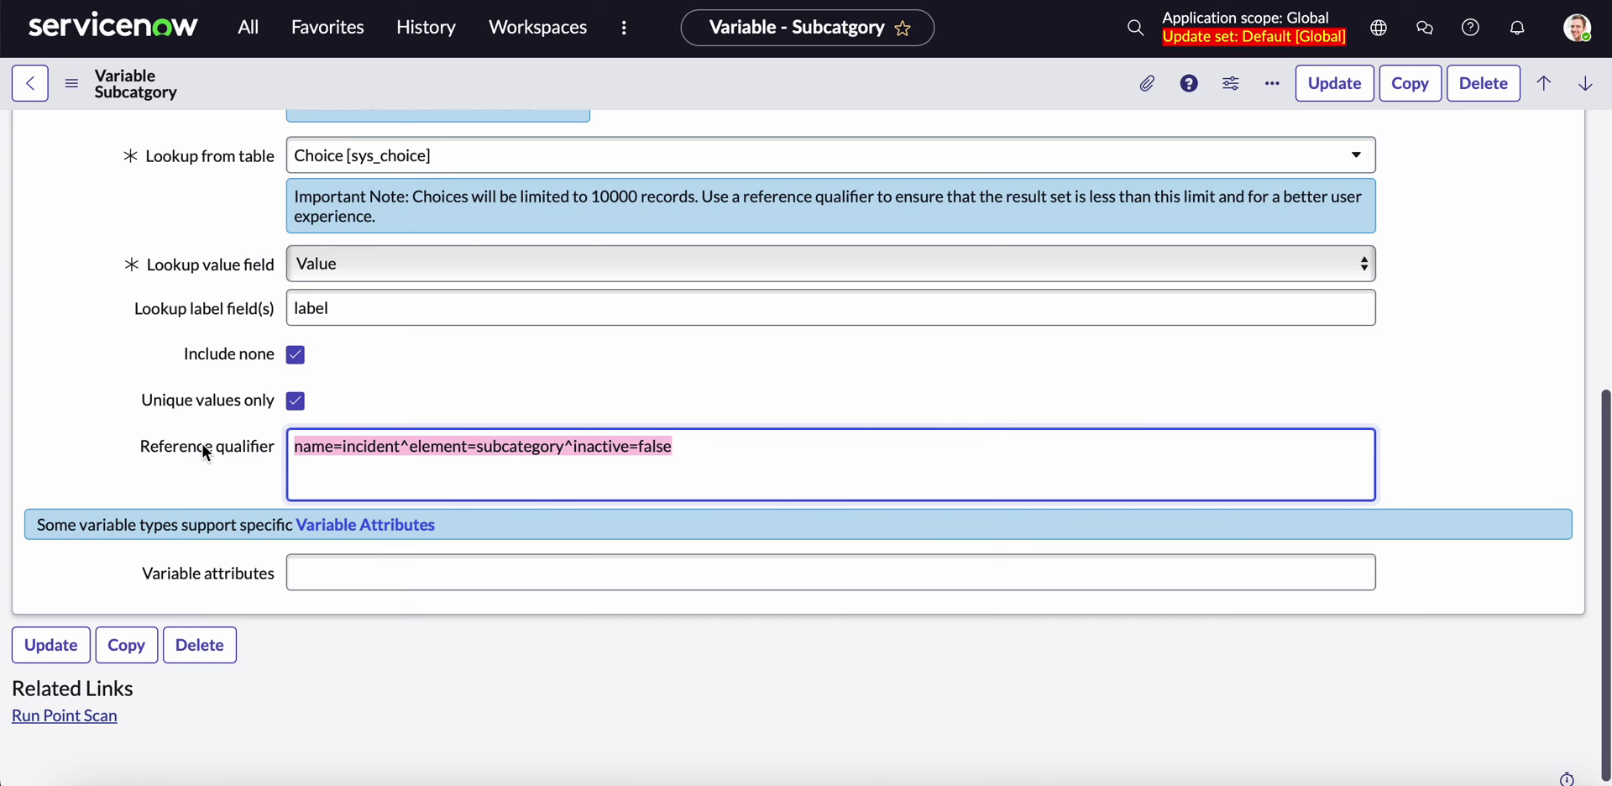
type("javascript:'name=incident^element=subcategory^inactive=false^dependent_value='+current.variables.category.getDisplayValue();")
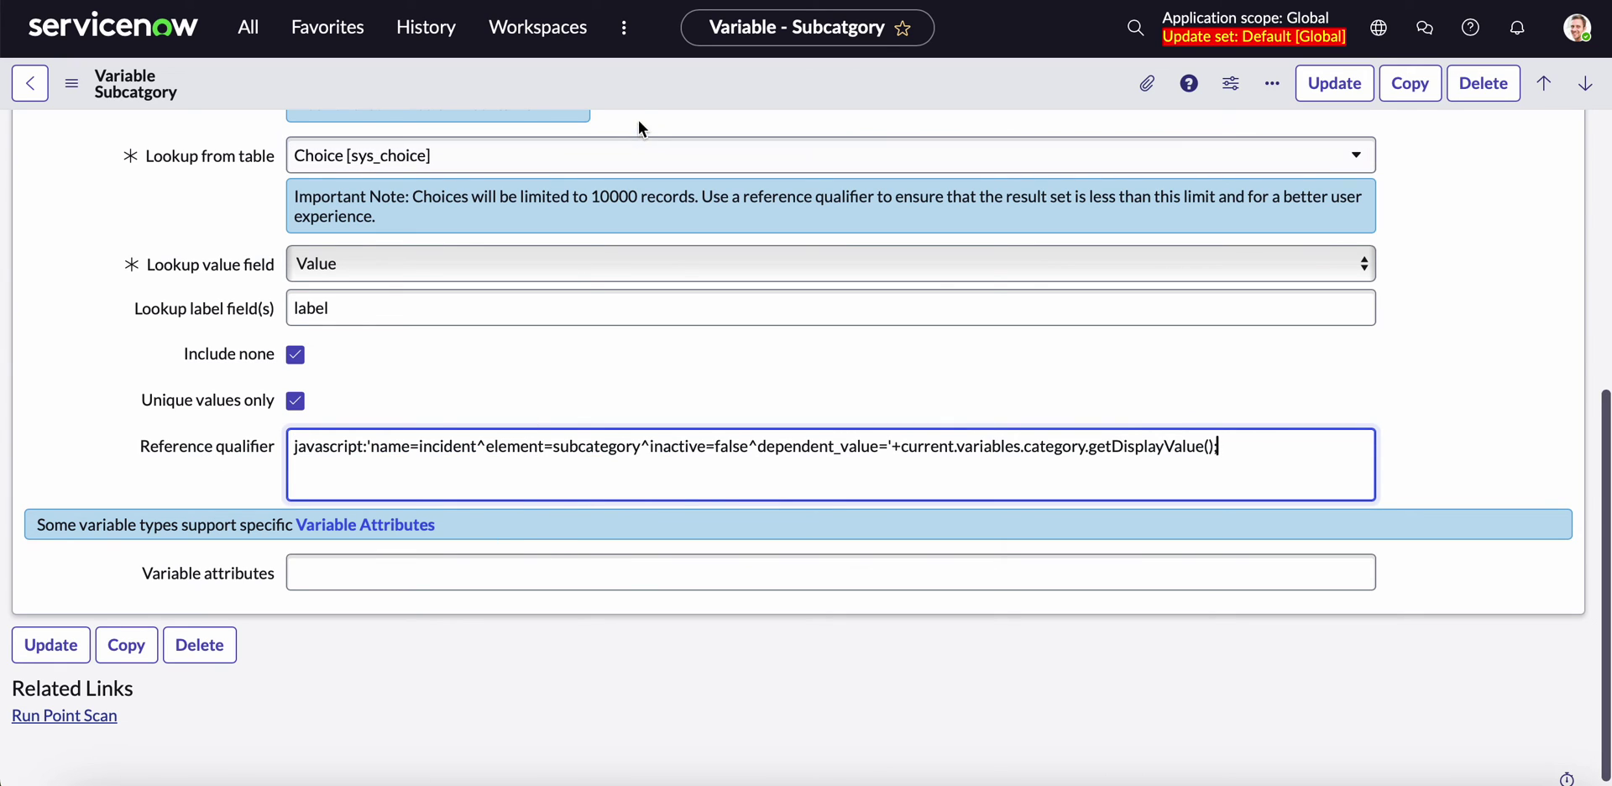
right_click(642, 74)
left_click(685, 91)
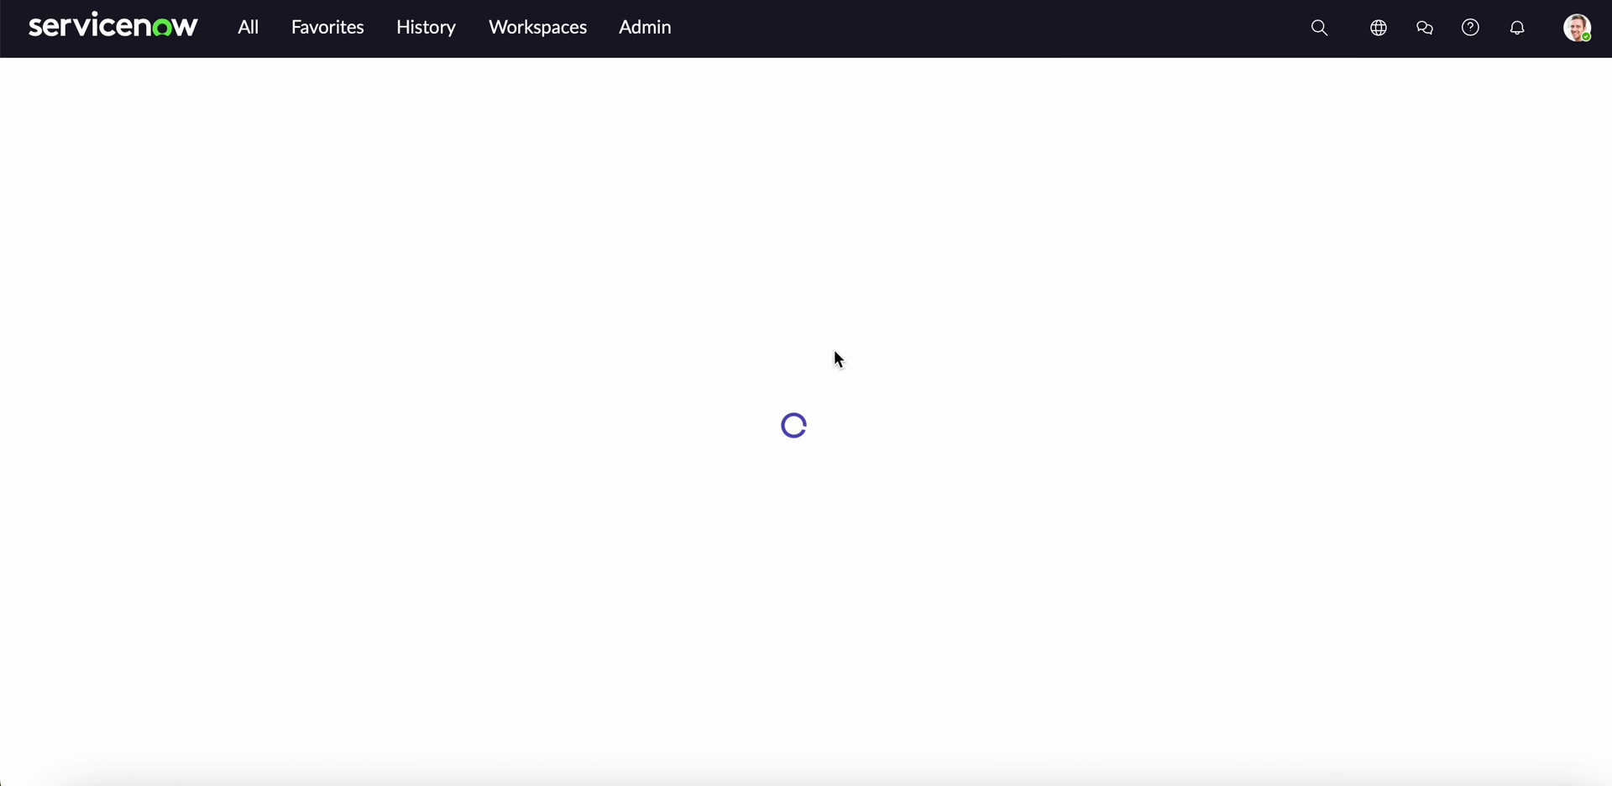
- Check the saved subcatgory condition in the reloaded Test catalog UI policy and view its value choices again
scroll(822, 394, "down", 5)
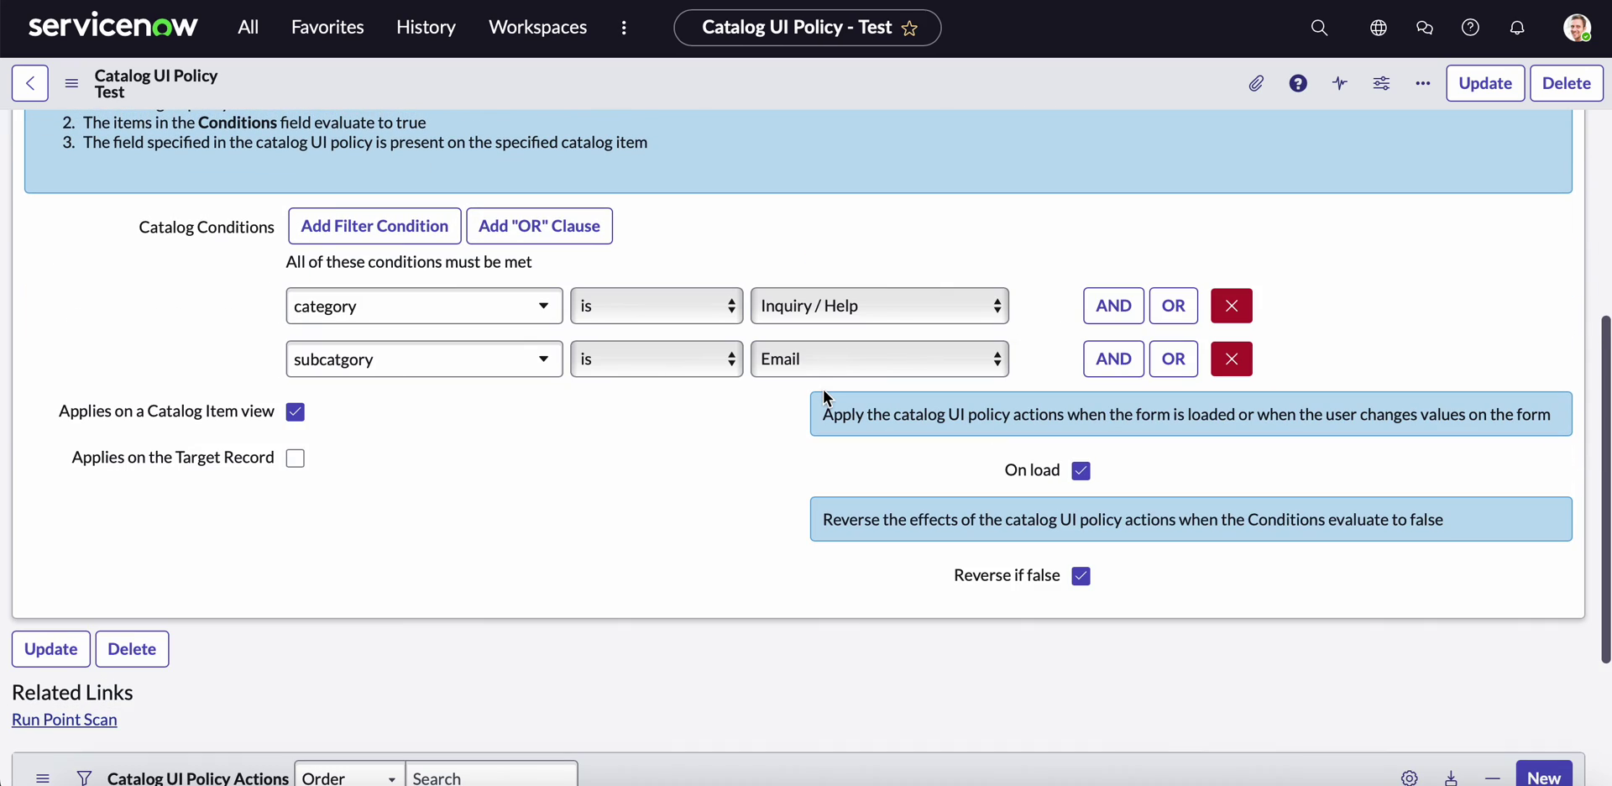
left_click(808, 359)
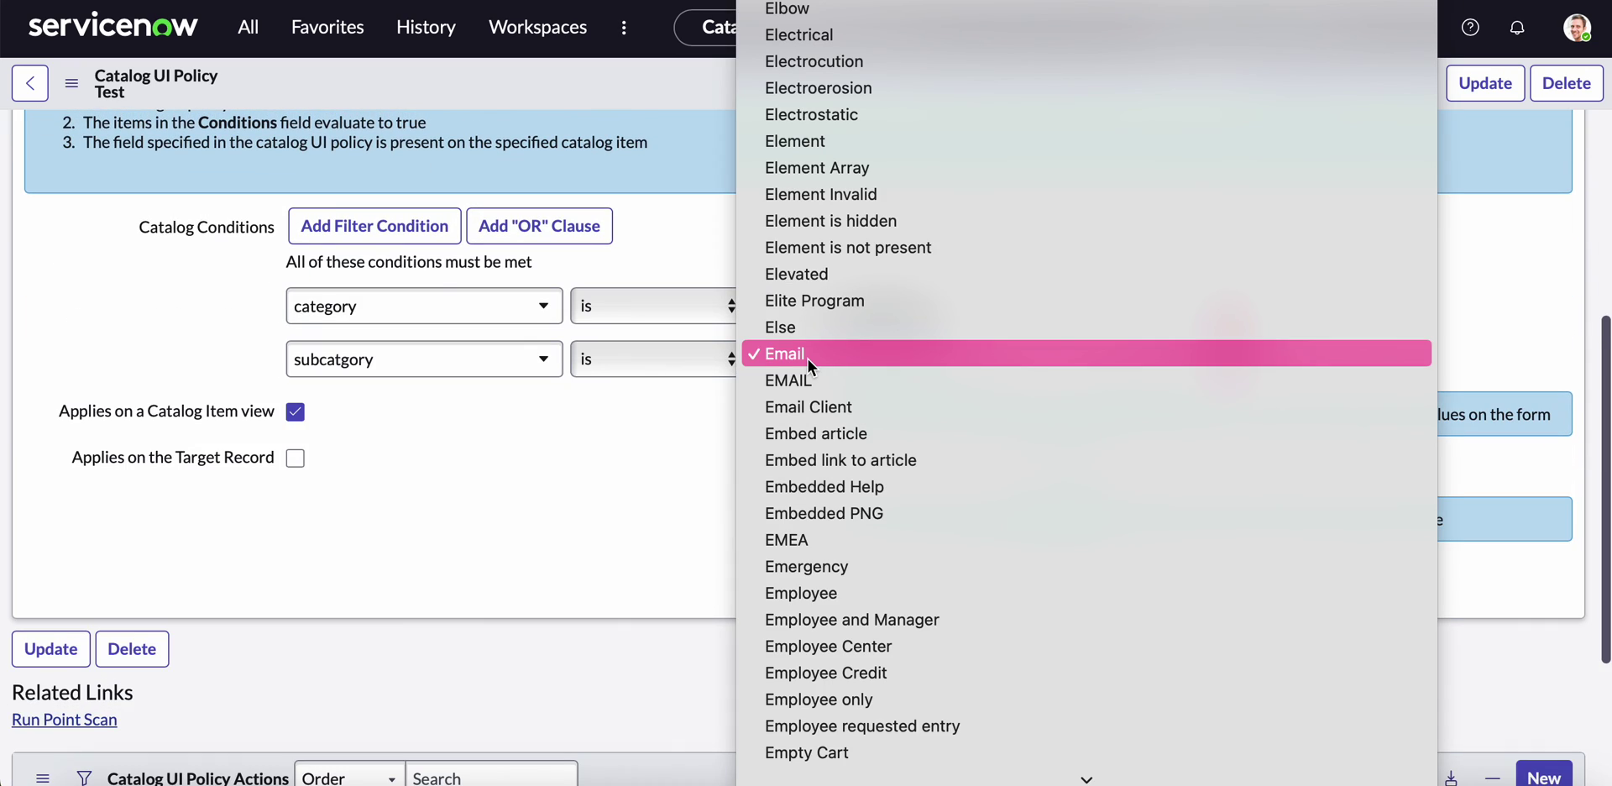
left_click(633, 462)
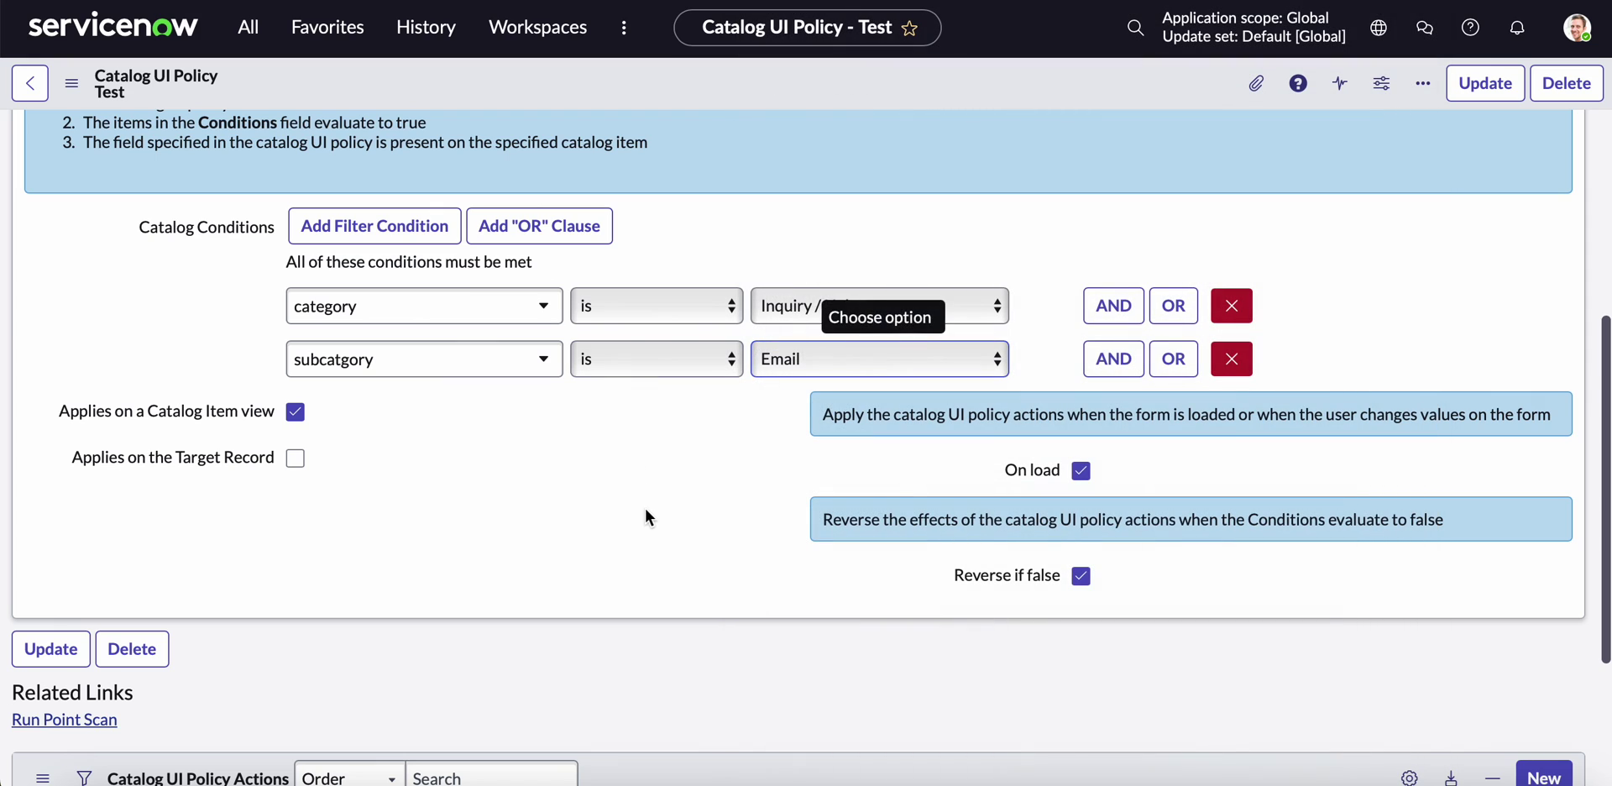
left_click(791, 363)
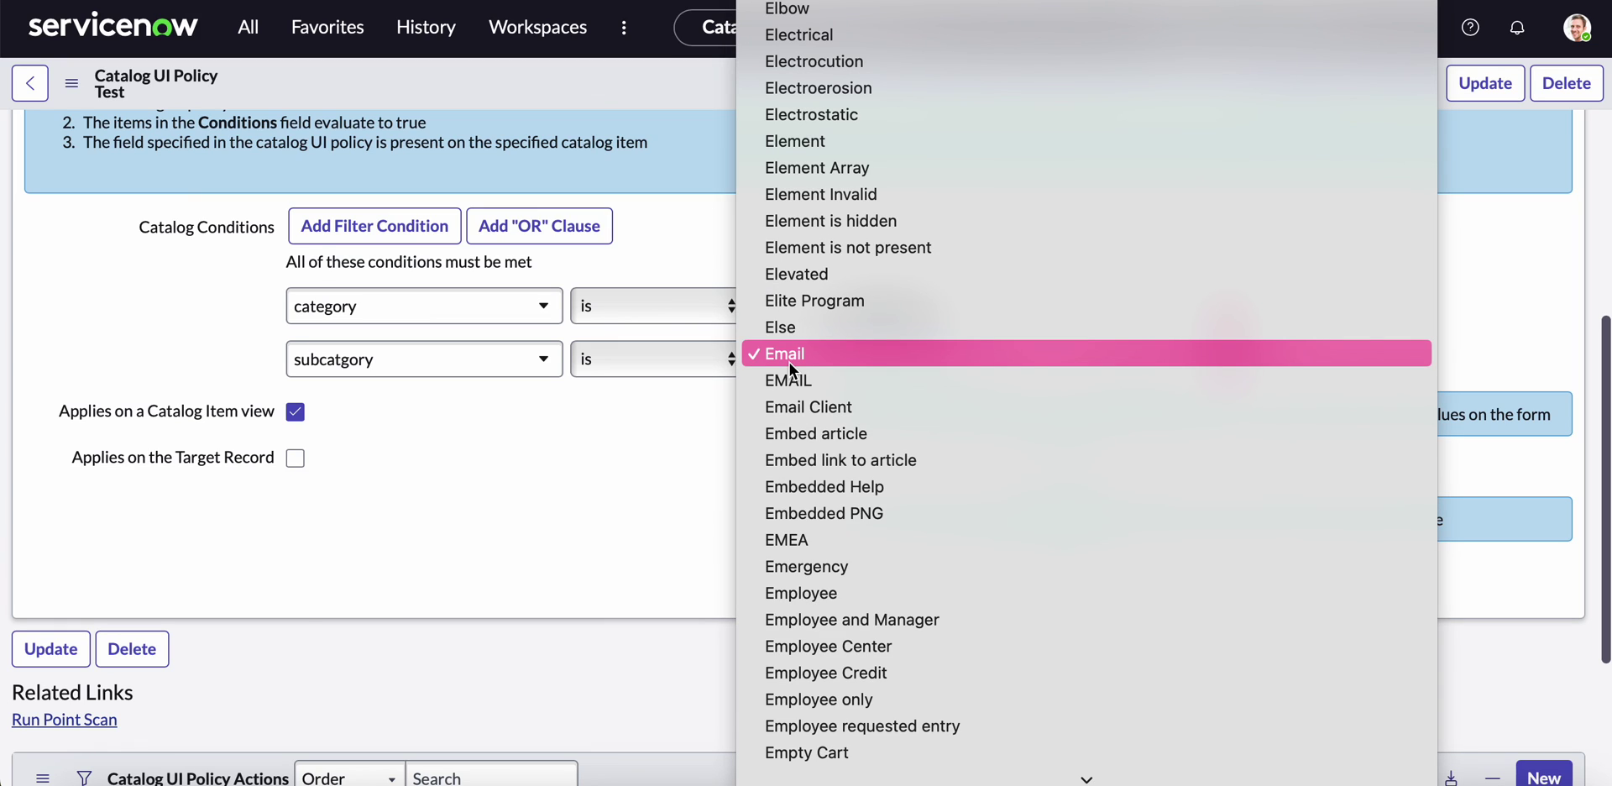